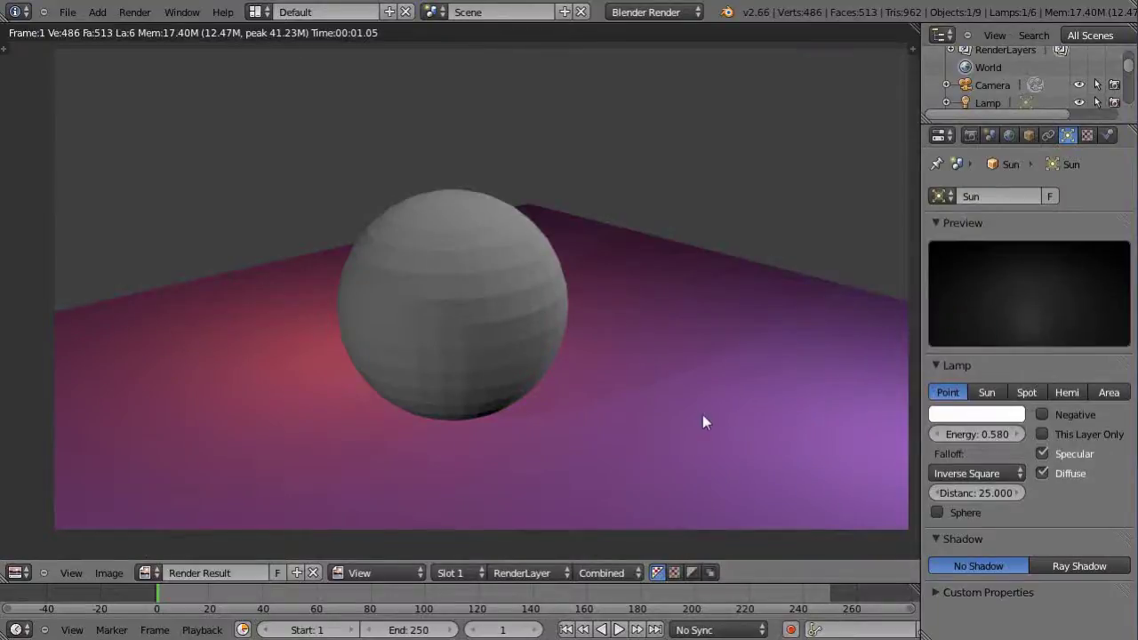
# Close the render result and select the pink Point.001 lamp beneath the sphere.
pyautogui.scroll(2, 685, 418)
pyautogui.press('Escape')
pyautogui.moveTo(649, 392); pyautogui.dragTo(585, 358, button='middle')
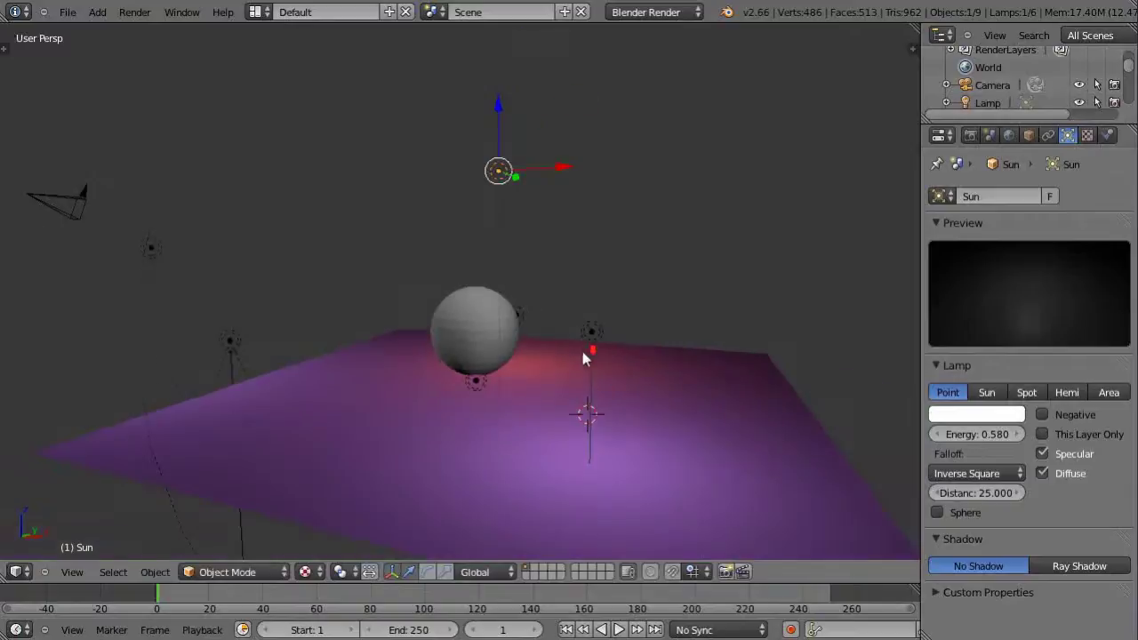
pyautogui.rightClick(476, 380)
# Move the pink lamp along Y and Z so it sits beside the sphere.
pyautogui.moveTo(507, 411)
pyautogui.mouseDown(button='middle')
pyautogui.moveTo(439, 412)
pyautogui.moveTo(516, 419)
pyautogui.mouseUp(button='middle')
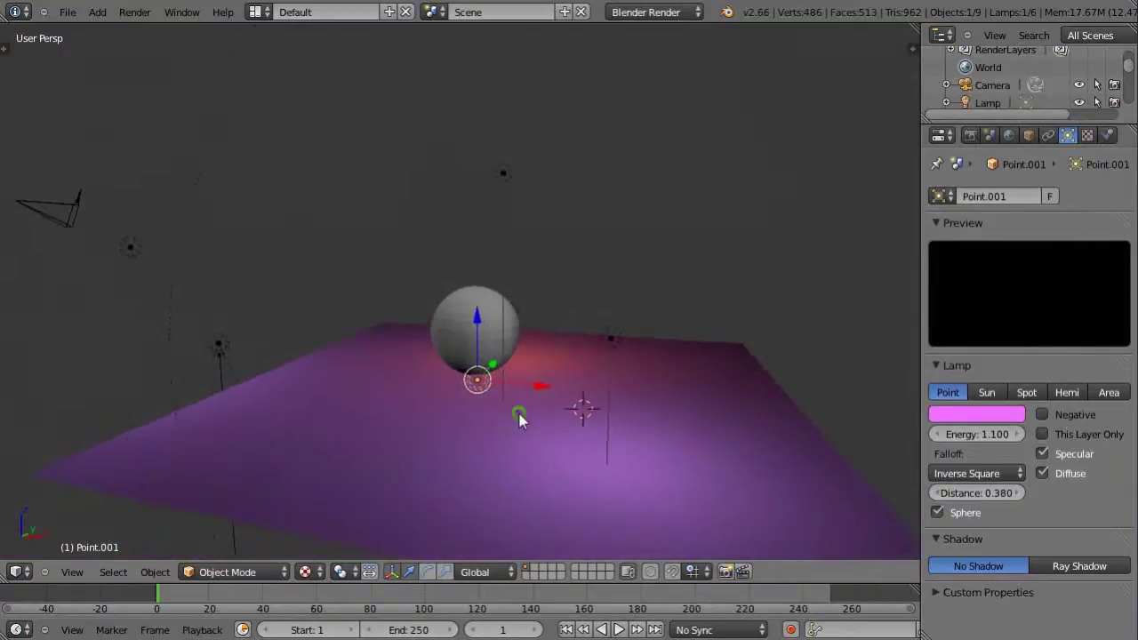
pyautogui.press('g')
pyautogui.press('y')
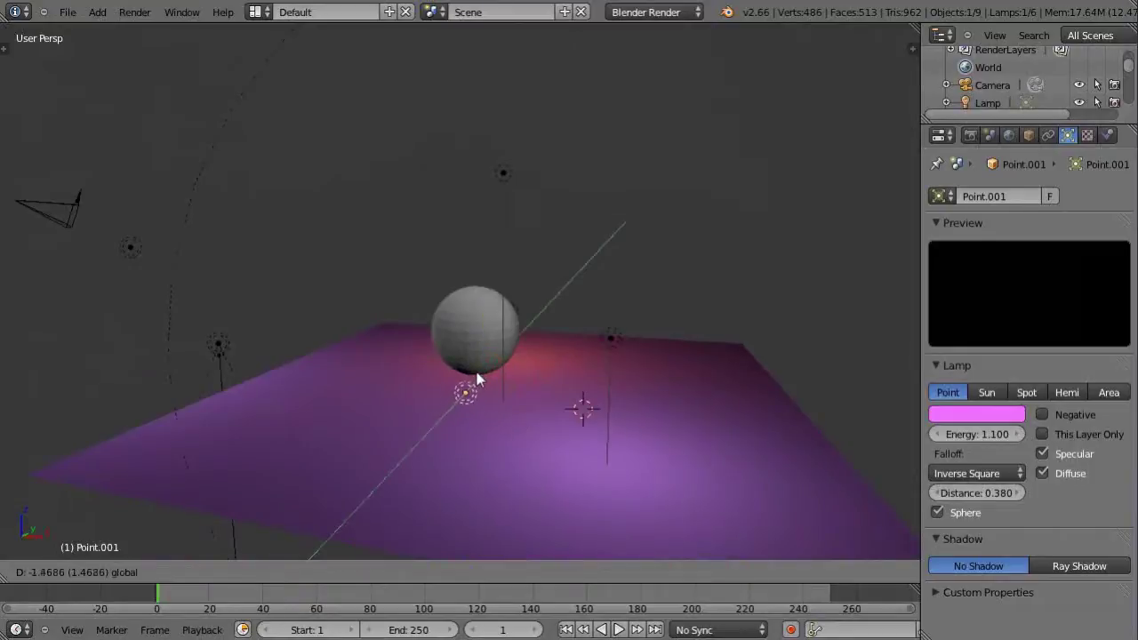
pyautogui.click(478, 377)
pyautogui.moveTo(465, 330); pyautogui.dragTo(459, 291)
pyautogui.moveTo(570, 418); pyautogui.dragTo(447, 424, button='middle')
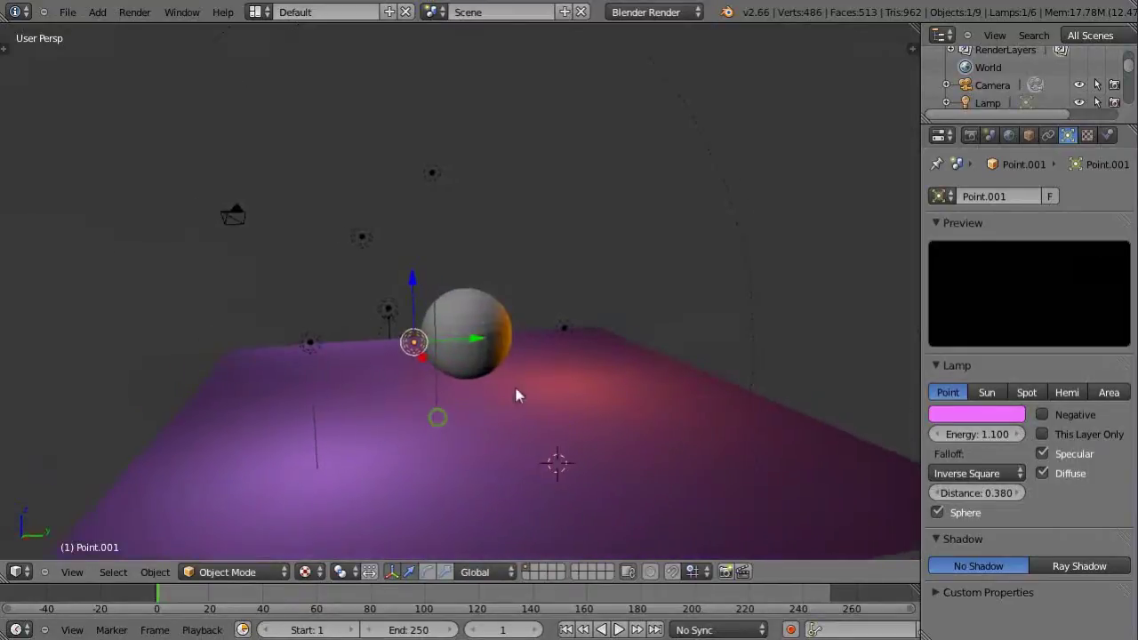
pyautogui.moveTo(489, 342)
pyautogui.mouseDown()
pyautogui.moveTo(474, 336)
pyautogui.moveTo(475, 348)
pyautogui.mouseUp()
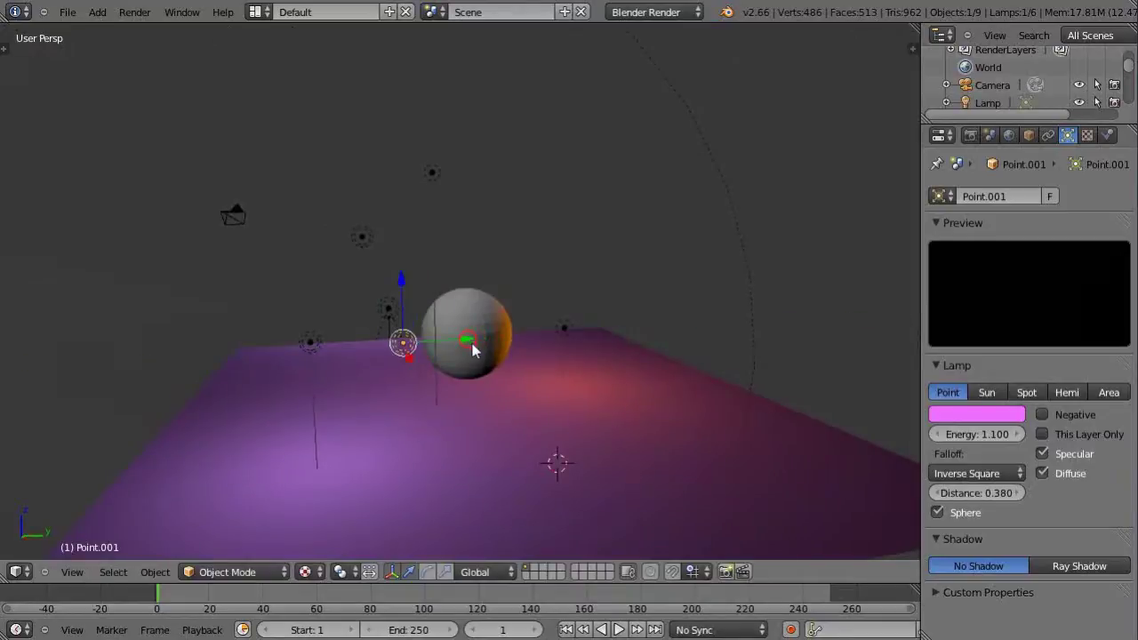
pyautogui.moveTo(744, 494); pyautogui.dragTo(629, 490, button='middle')
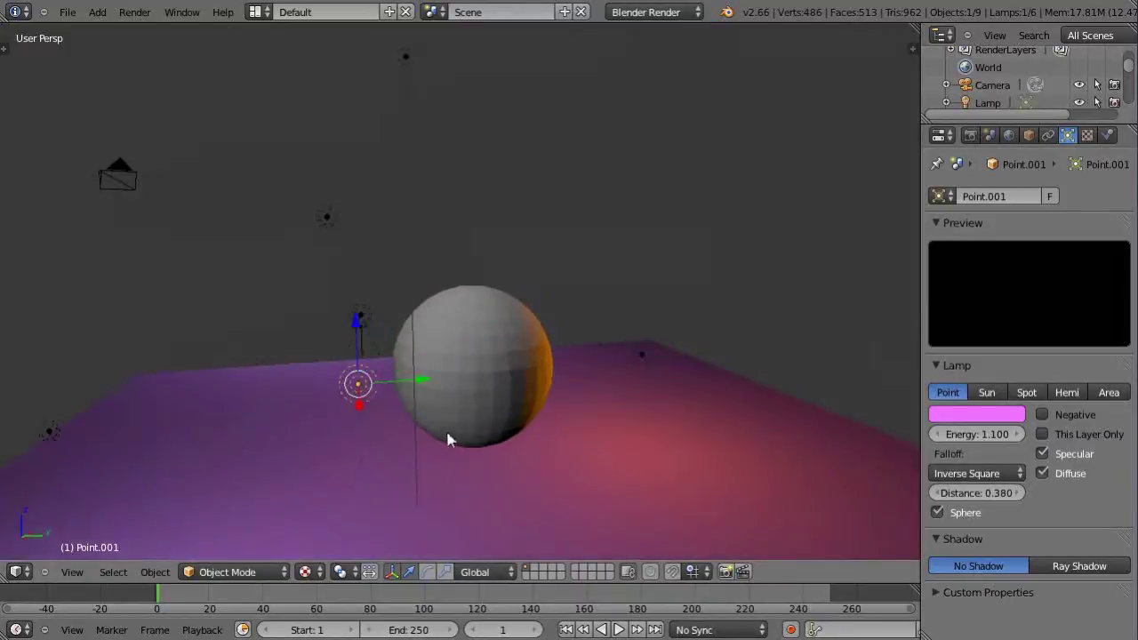
pyautogui.scroll(5, 447, 439)
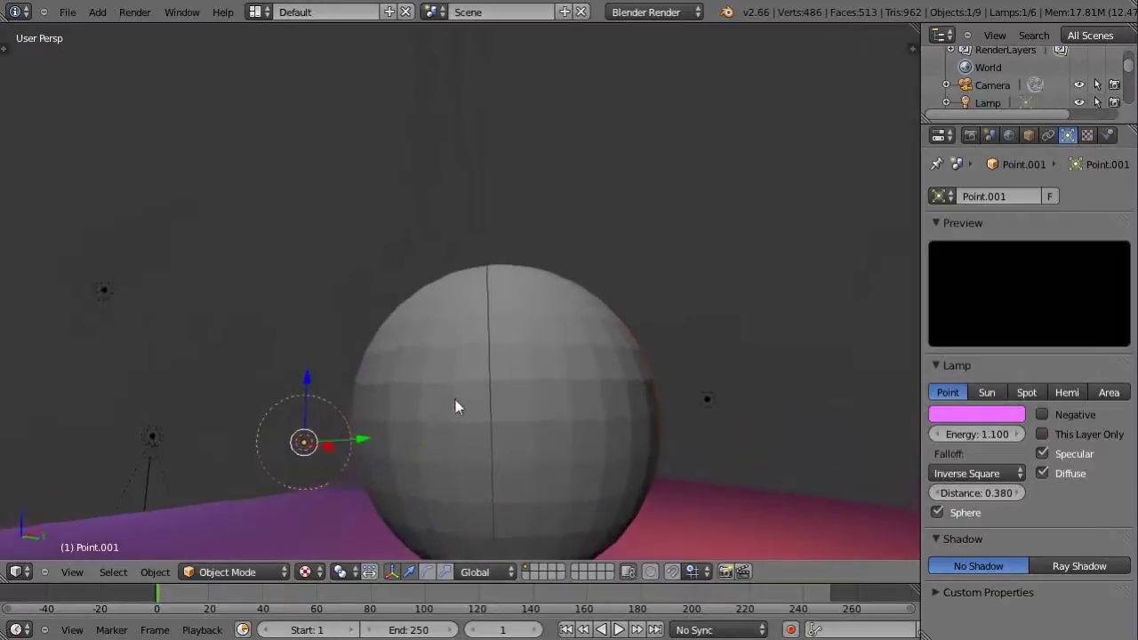
pyautogui.moveTo(455, 406); pyautogui.dragTo(325, 433, button='middle')
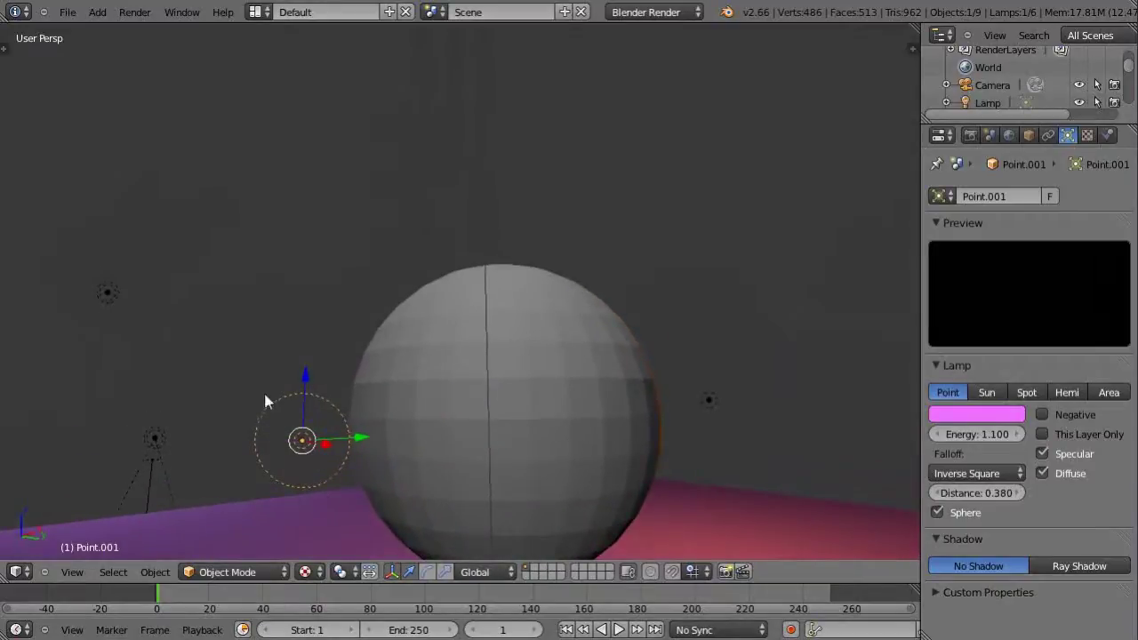
# Set the lamp's Sphere falloff distance to 1.284 and check it in a test render.
pyautogui.click(938, 514)
pyautogui.click(937, 513)
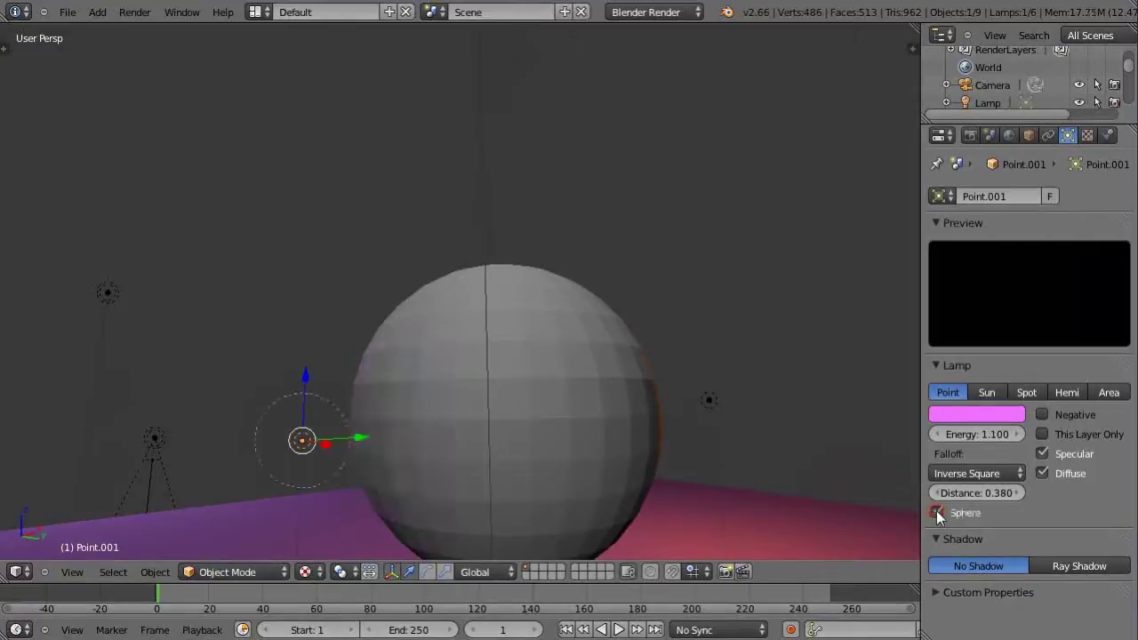
pyautogui.moveTo(947, 495)
pyautogui.mouseDown()
pyautogui.moveTo(971, 491)
pyautogui.moveTo(960, 492)
pyautogui.mouseUp()
pyautogui.moveTo(914, 480); pyautogui.dragTo(897, 469, button='middle')
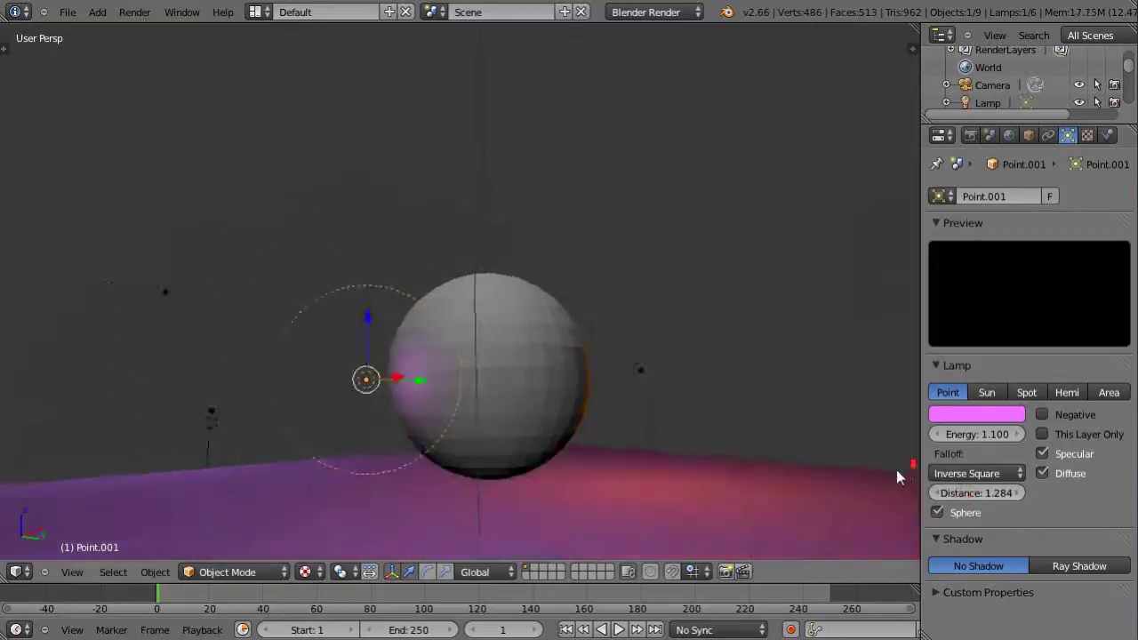
pyautogui.press('F12')
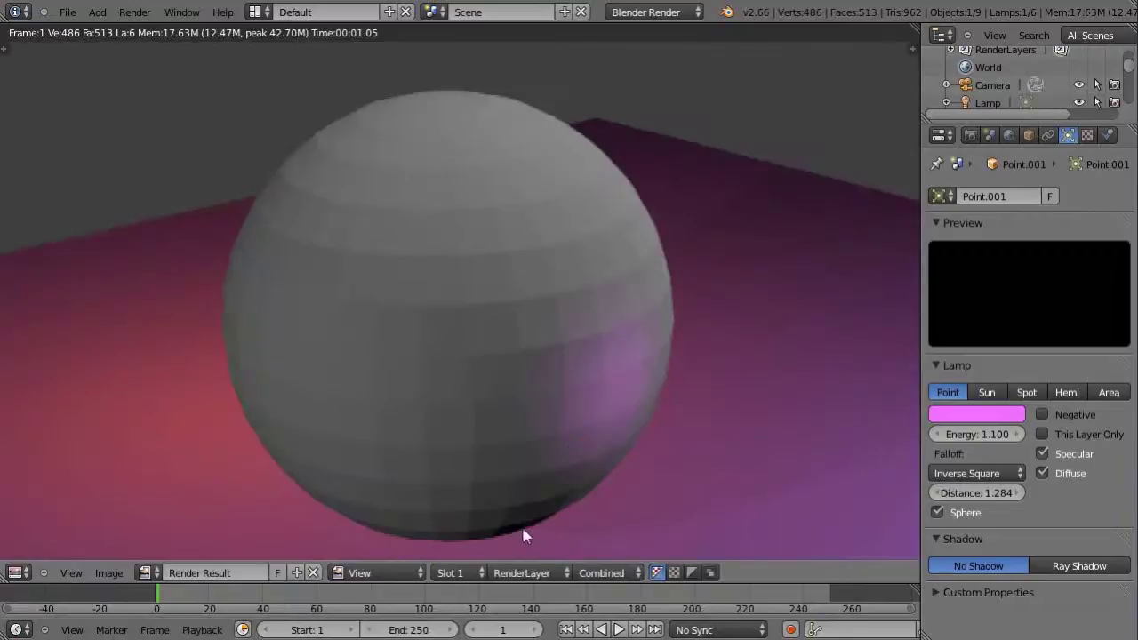
pyautogui.scroll(-3, 516, 519)
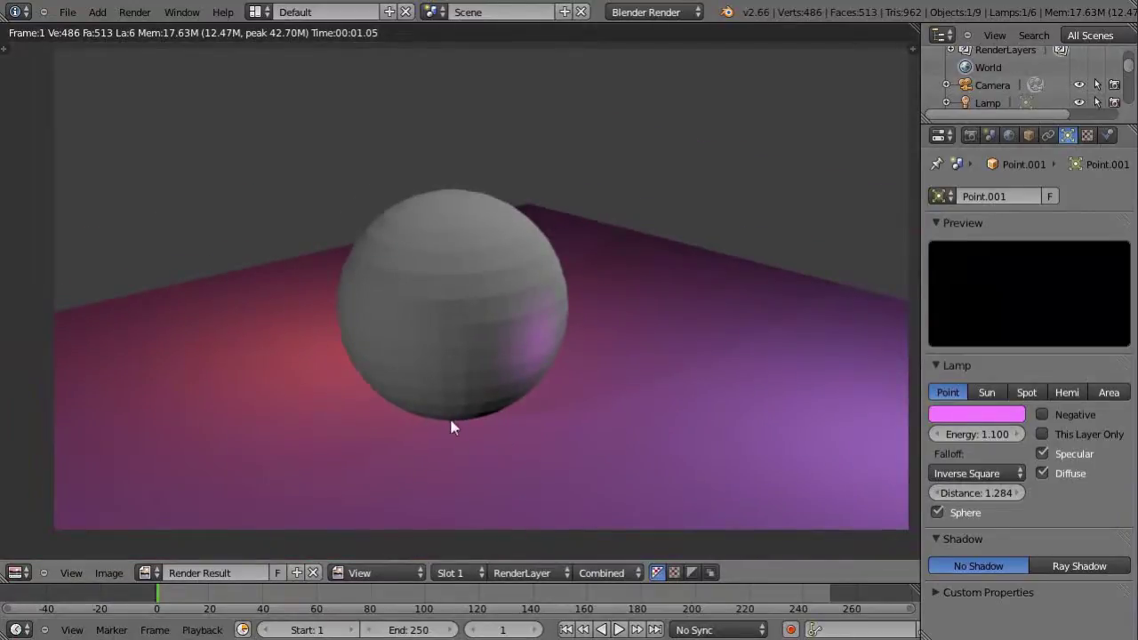
pyautogui.press('Escape')
# In camera view, move the pink lamp along Z, Y and X to sit just beneath the sphere.
pyautogui.moveTo(528, 466); pyautogui.dragTo(613, 401, button='middle')
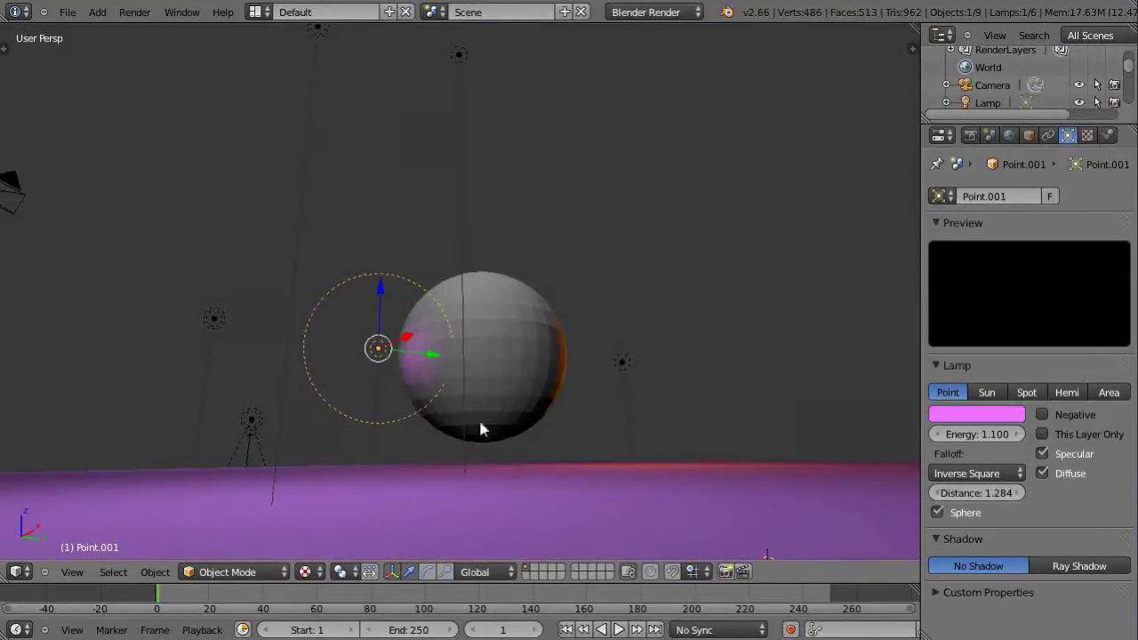
pyautogui.moveTo(519, 452); pyautogui.dragTo(573, 475, button='middle')
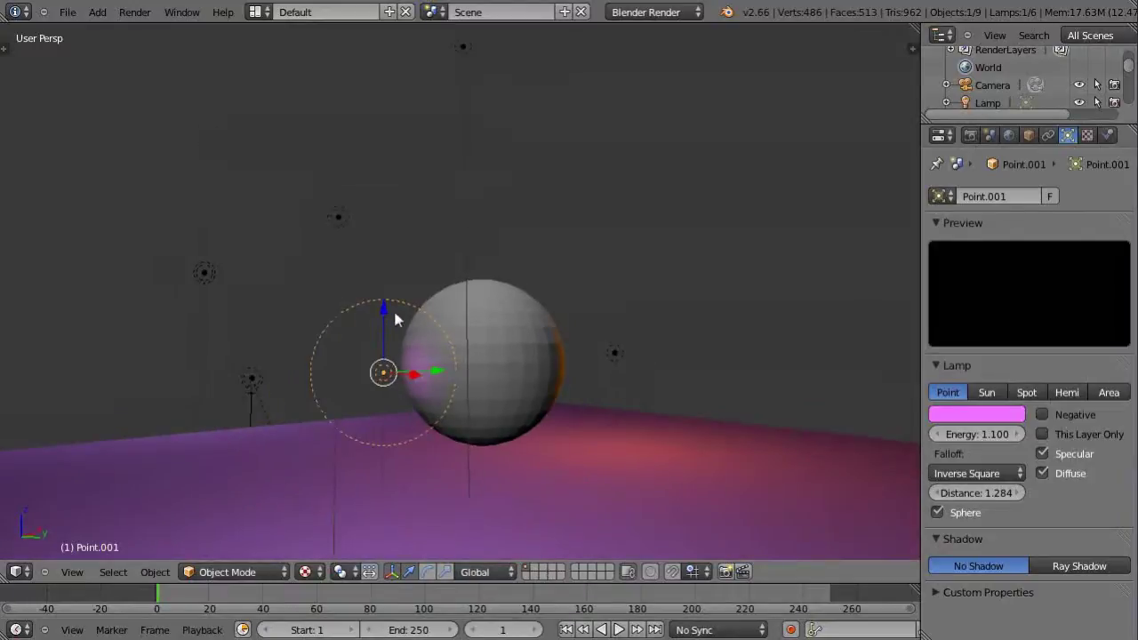
pyautogui.press('KP_0')
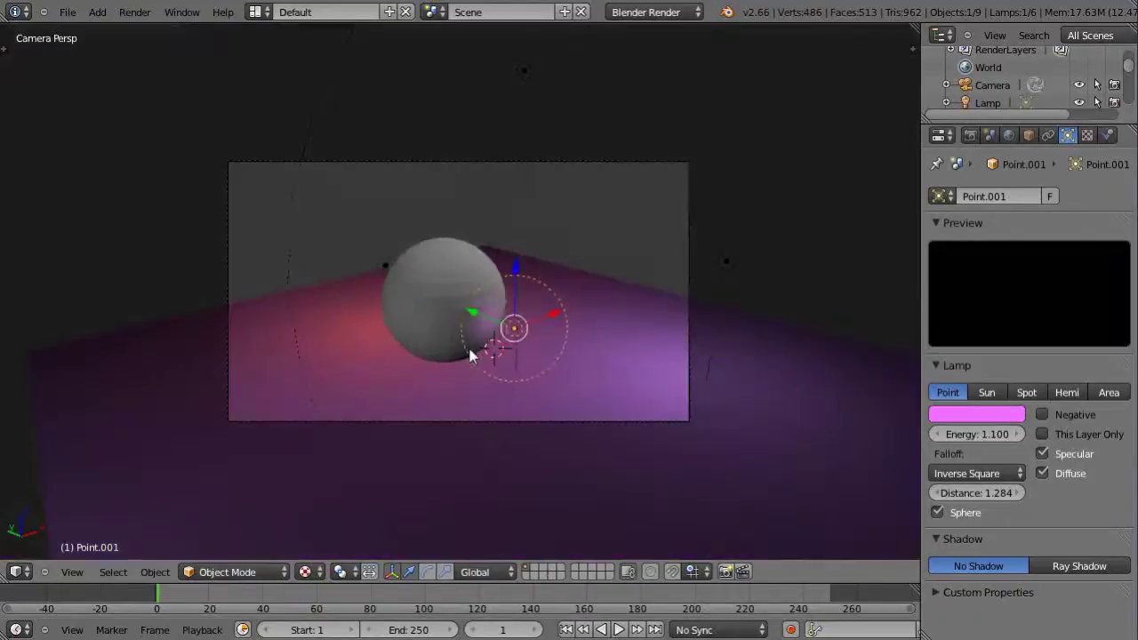
pyautogui.scroll(2, 488, 369)
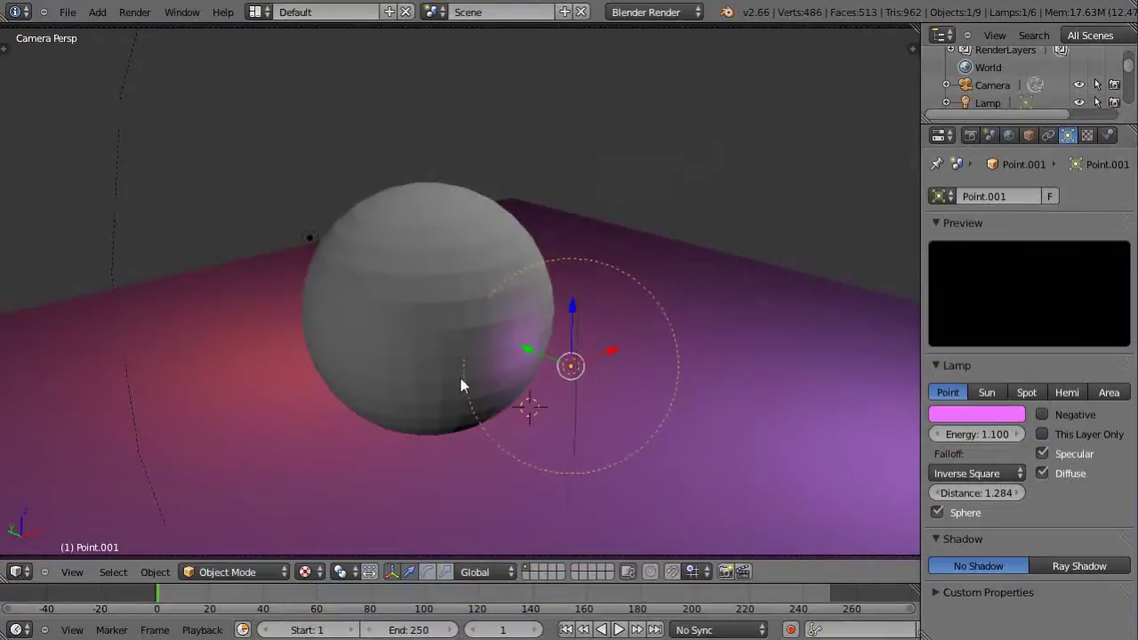
pyautogui.click(573, 308)
pyautogui.moveTo(573, 308); pyautogui.dragTo(487, 409)
pyautogui.moveTo(569, 406); pyautogui.dragTo(543, 434)
pyautogui.moveTo(498, 388); pyautogui.dragTo(436, 437)
# Darken the lamp colour from bright pink to deep purple and start a render.
pyautogui.click(978, 414)
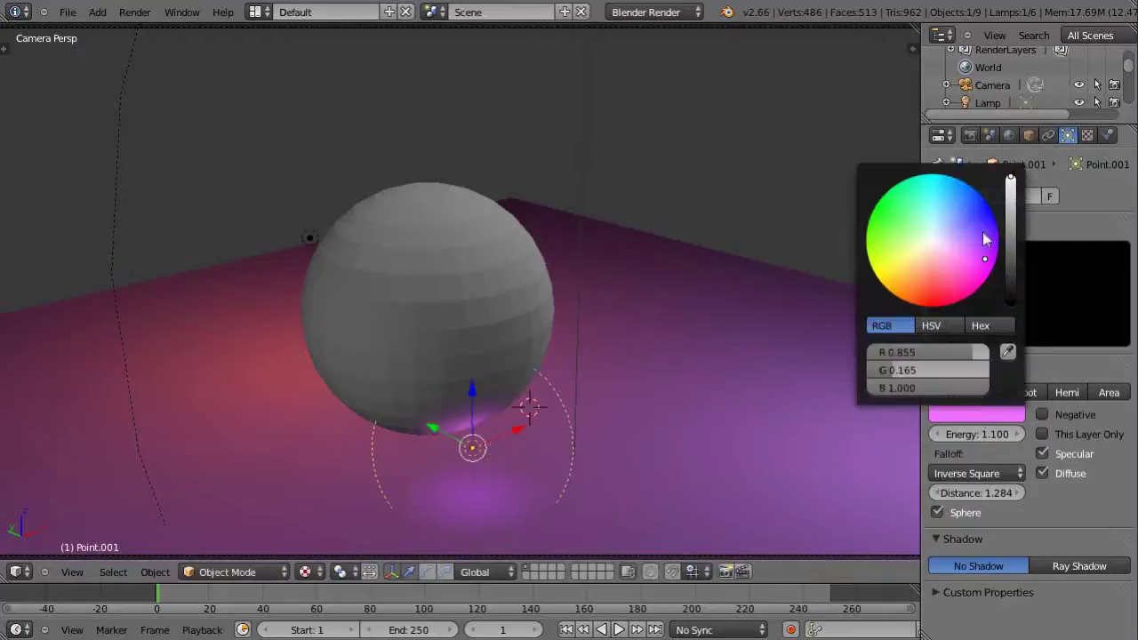
pyautogui.moveTo(1009, 208); pyautogui.dragTo(993, 252)
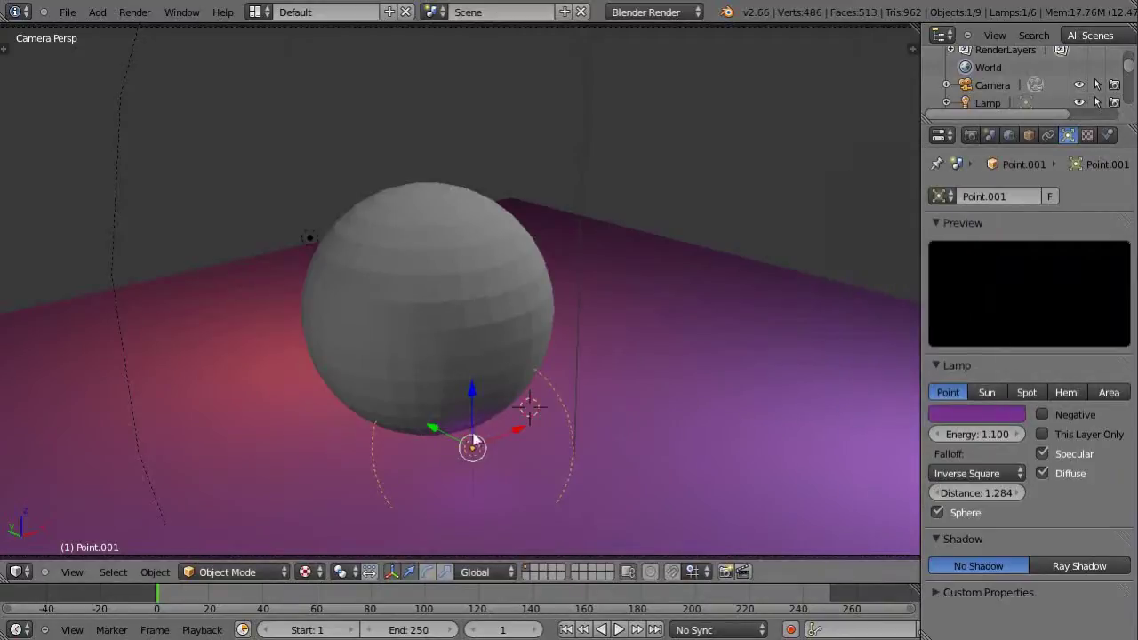
pyautogui.scroll(3, 492, 440)
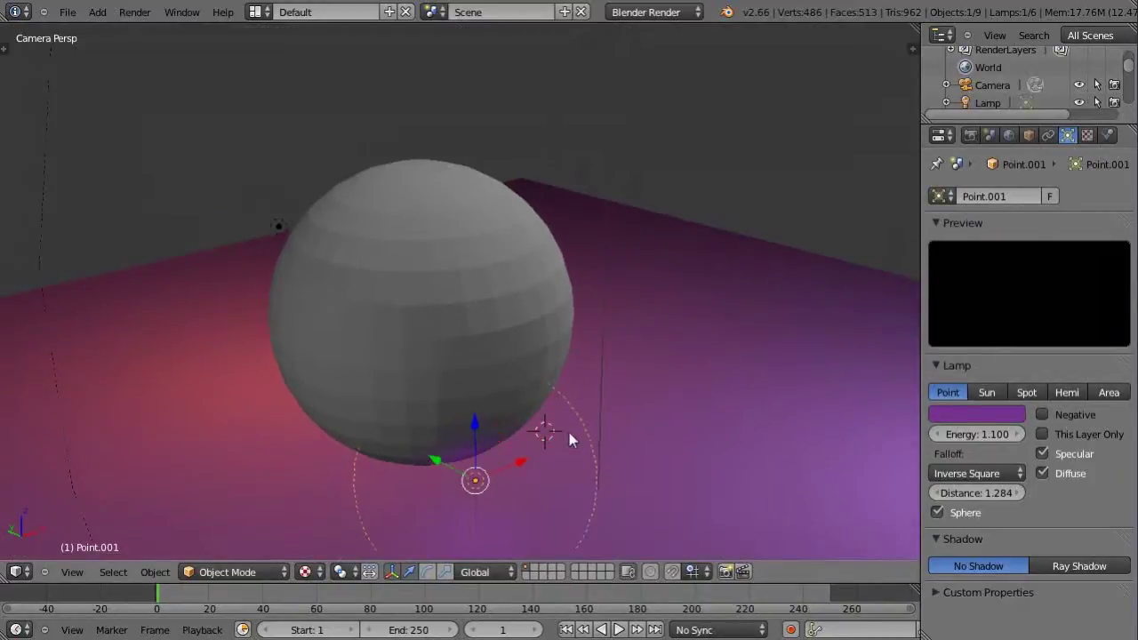
pyautogui.press('F12')
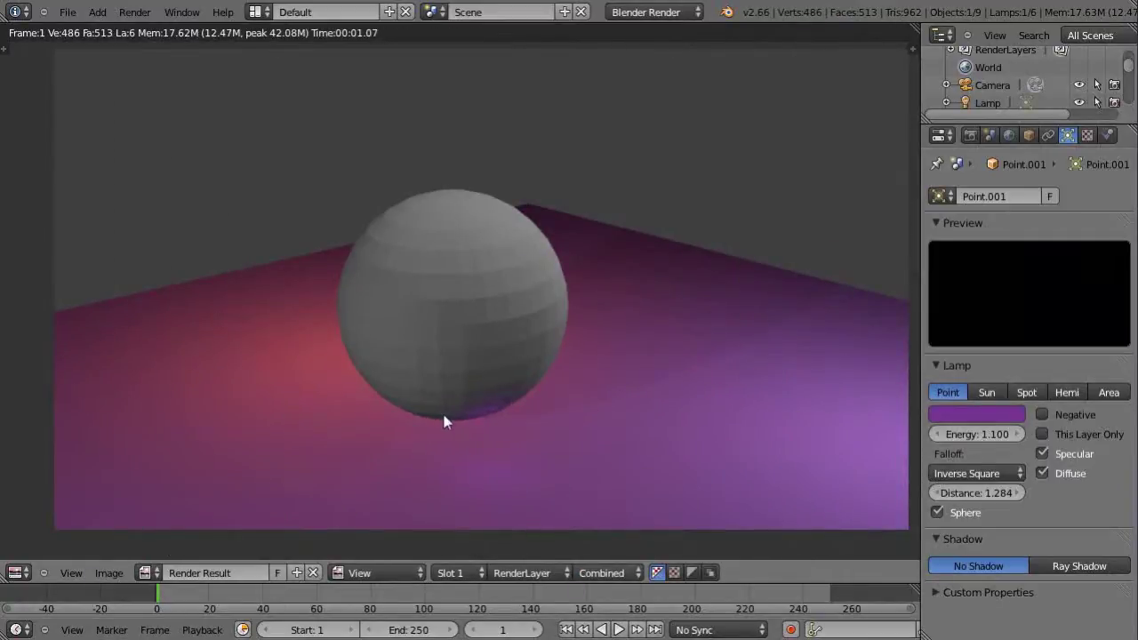
# Zoom around the render of the darker purple lamp, then return to the camera view.
pyautogui.scroll(2, 630, 432)
pyautogui.scroll(-2, 631, 432)
pyautogui.scroll(1, 583, 447)
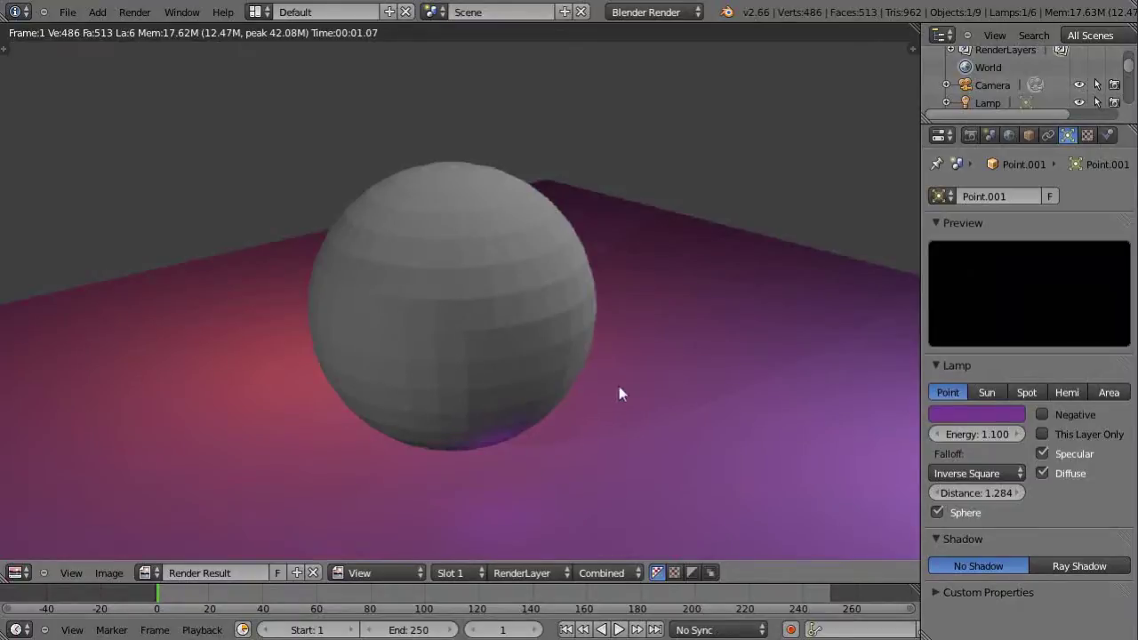
pyautogui.press('Escape')
pyautogui.scroll(-4, 619, 386)
pyautogui.scroll(1, 619, 386)
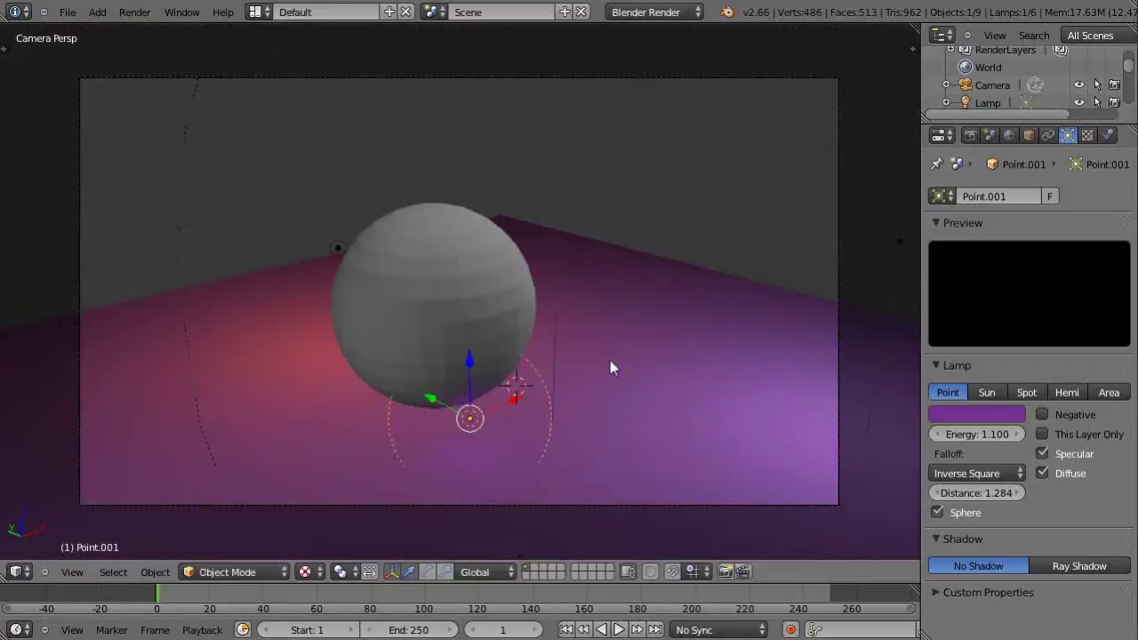
pyautogui.scroll(-3, 593, 334)
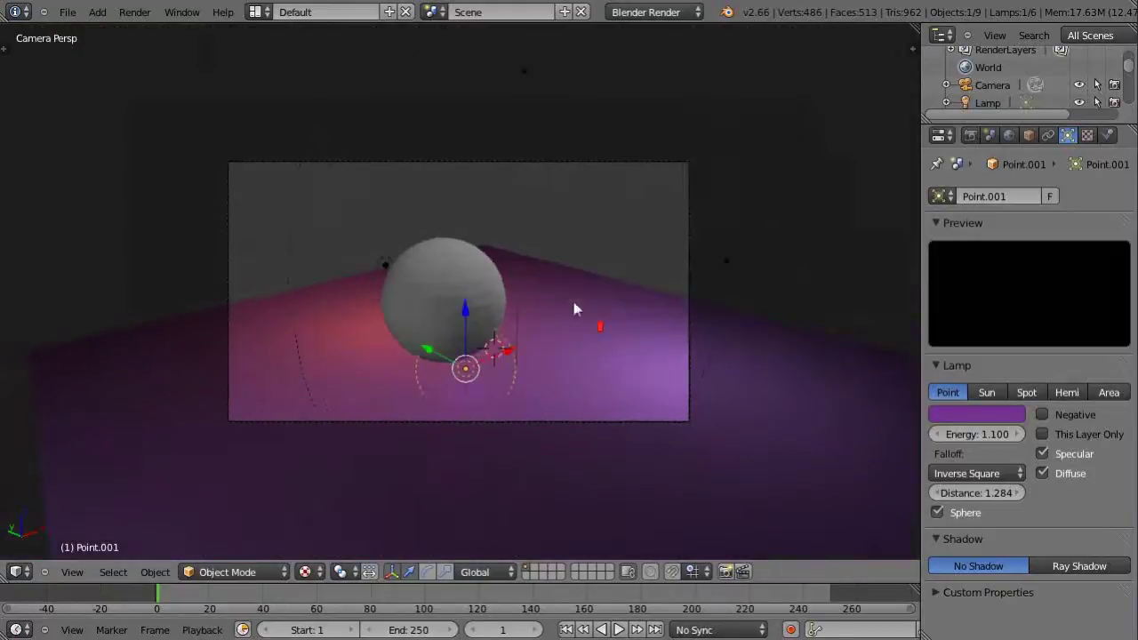
pyautogui.rightClick(524, 70)
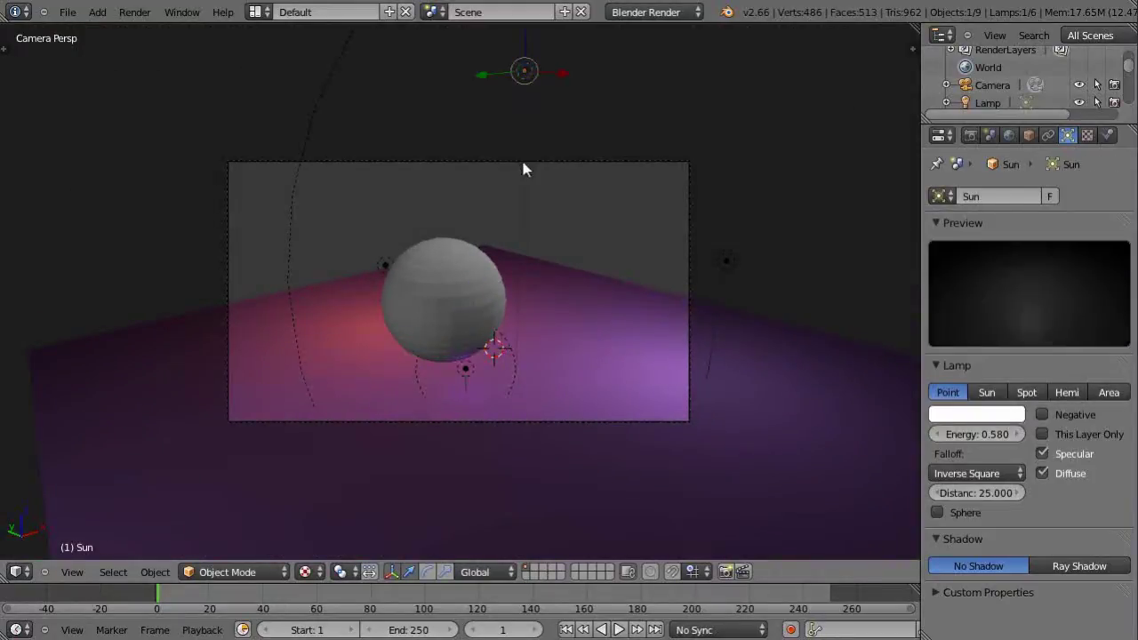
pyautogui.scroll(3, 496, 361)
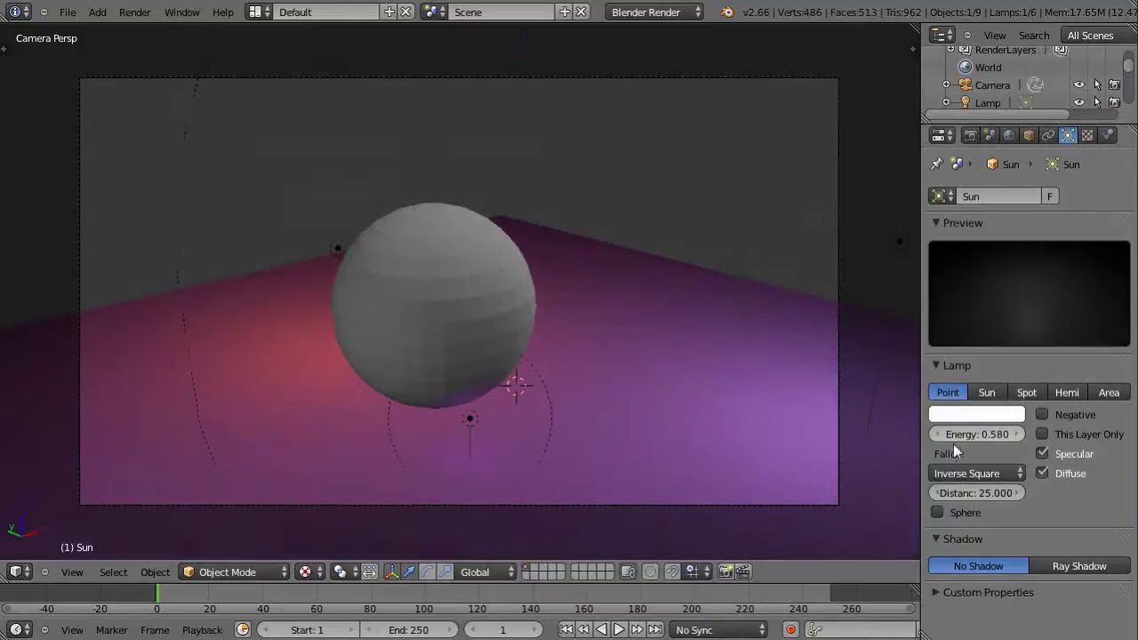
pyautogui.click(1027, 393)
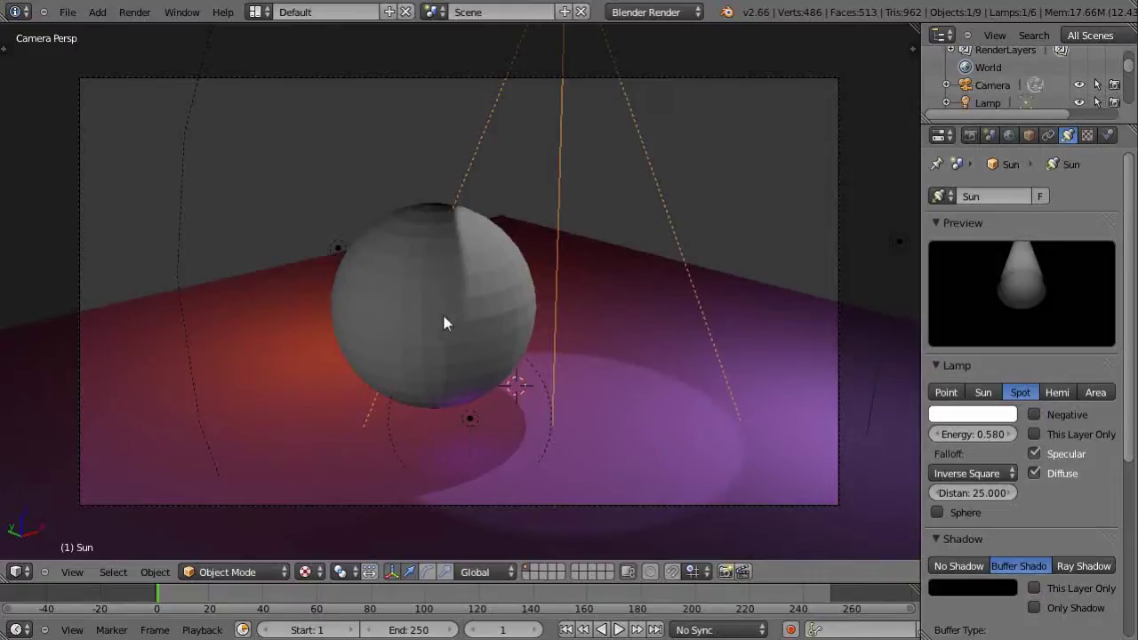
pyautogui.scroll(1, 570, 277)
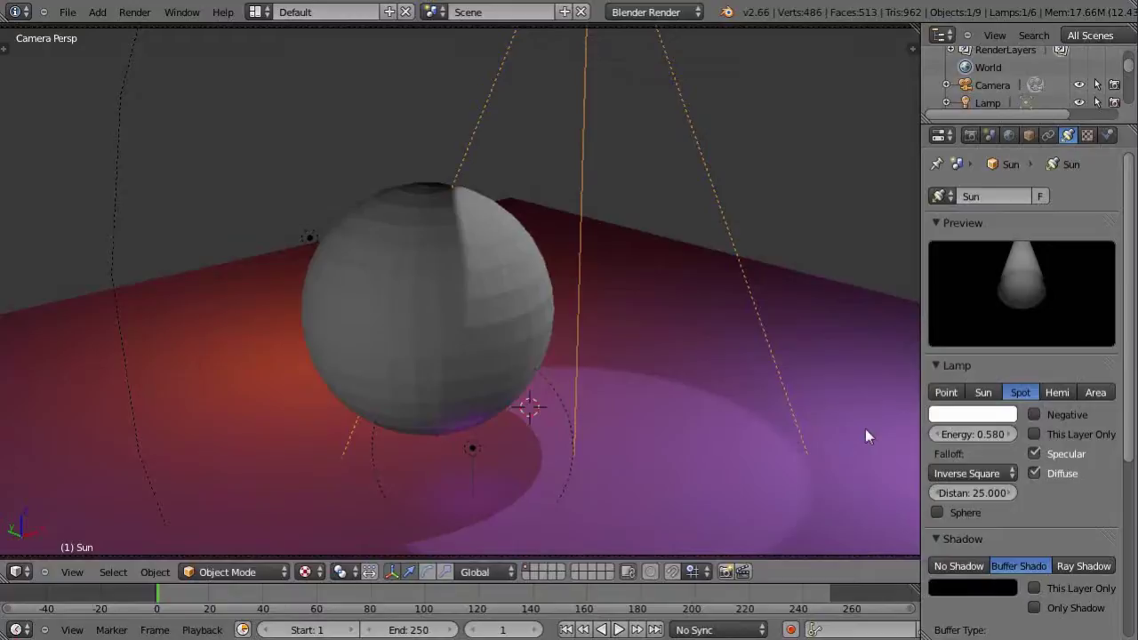
pyautogui.press('n')
pyautogui.scroll(-8, 783, 394)
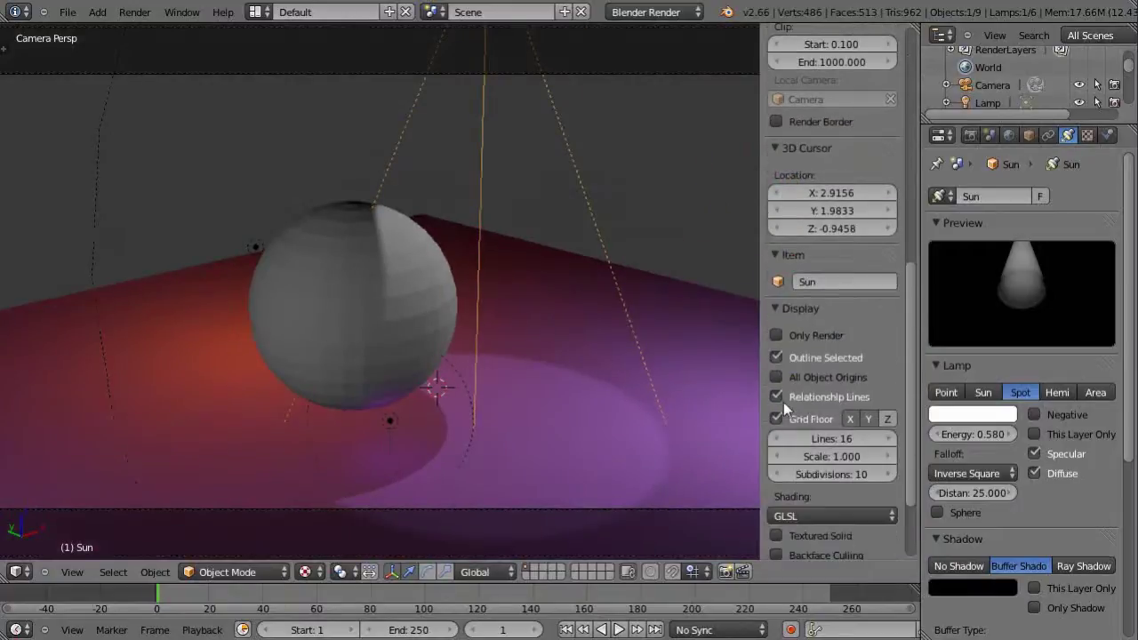
pyautogui.scroll(-2, 789, 369)
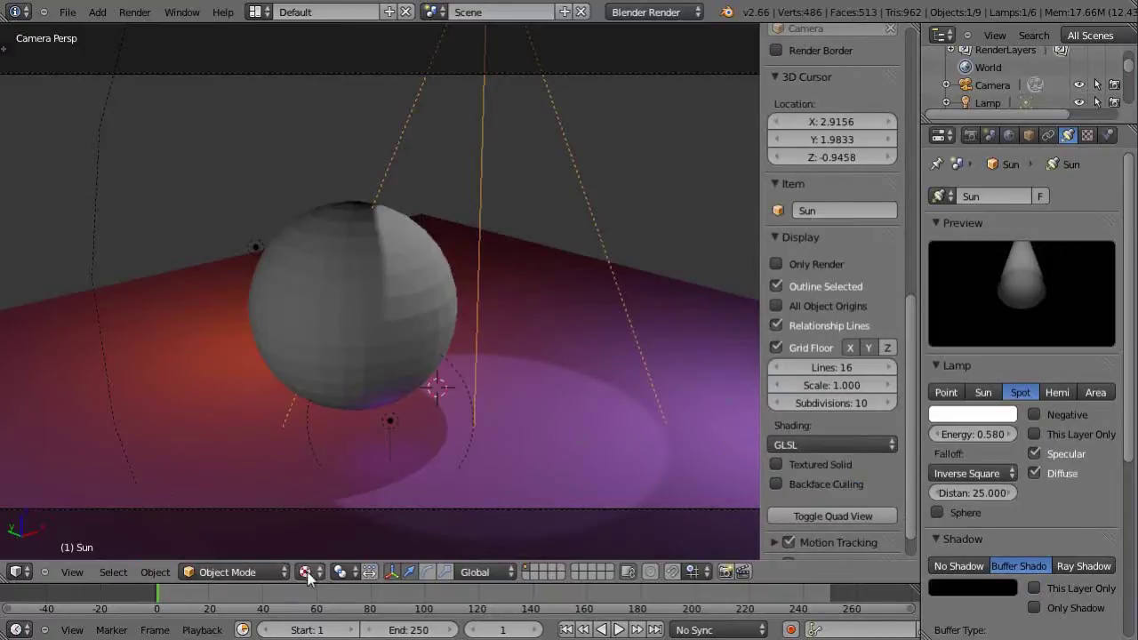
pyautogui.press('n')
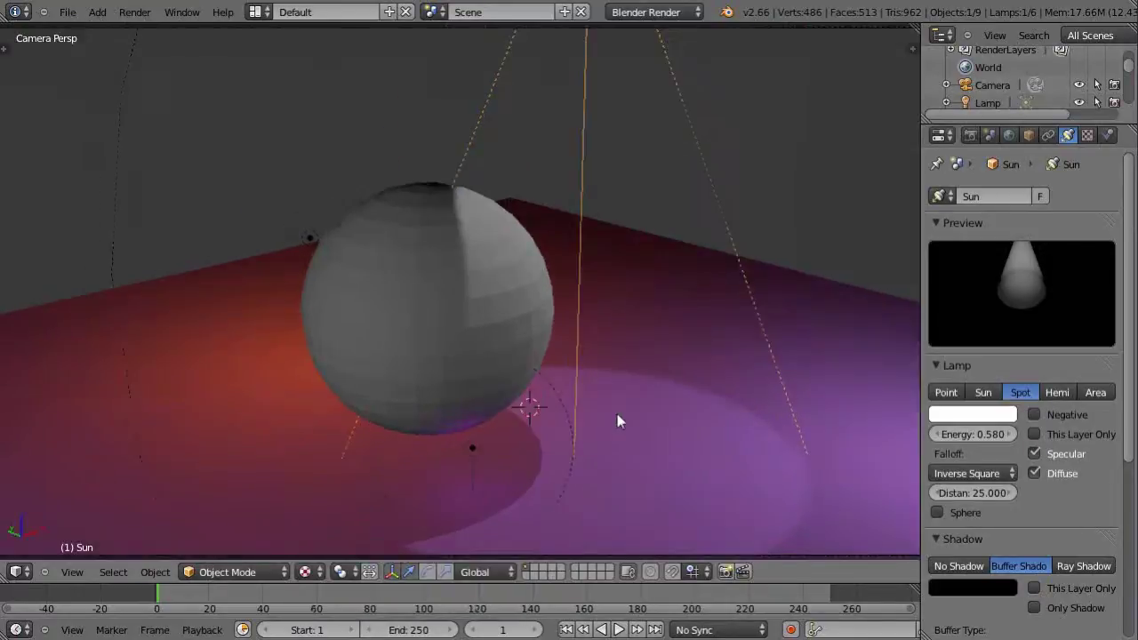
pyautogui.scroll(-2, 619, 420)
pyautogui.scroll(3, 617, 414)
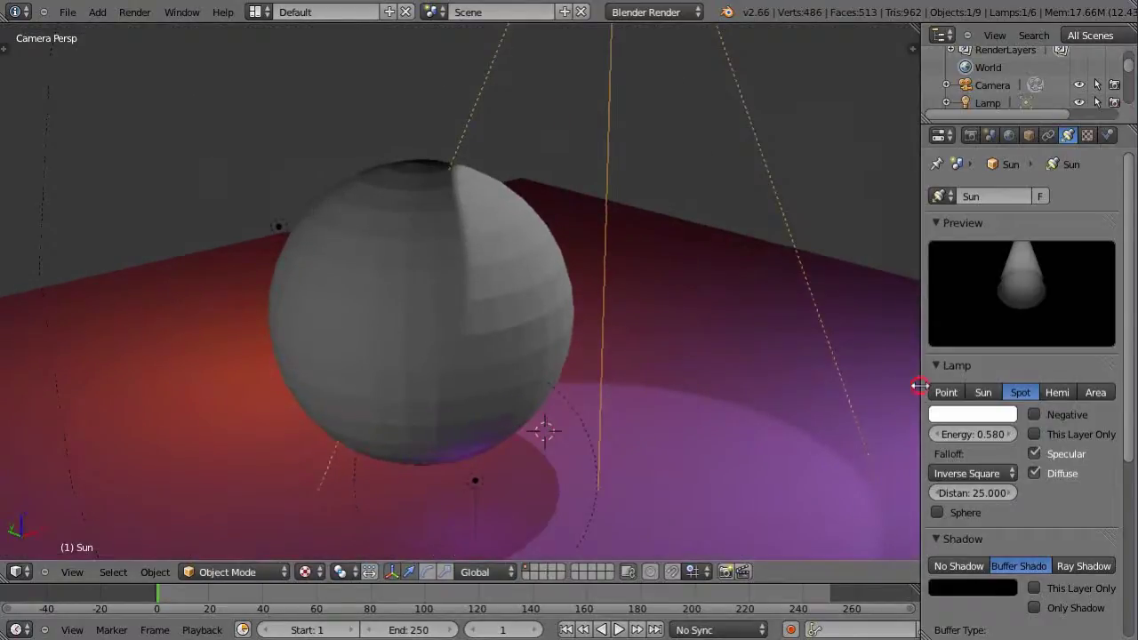
pyautogui.moveTo(922, 392); pyautogui.dragTo(960, 394)
pyautogui.scroll(-1, 746, 420)
pyautogui.press('F12')
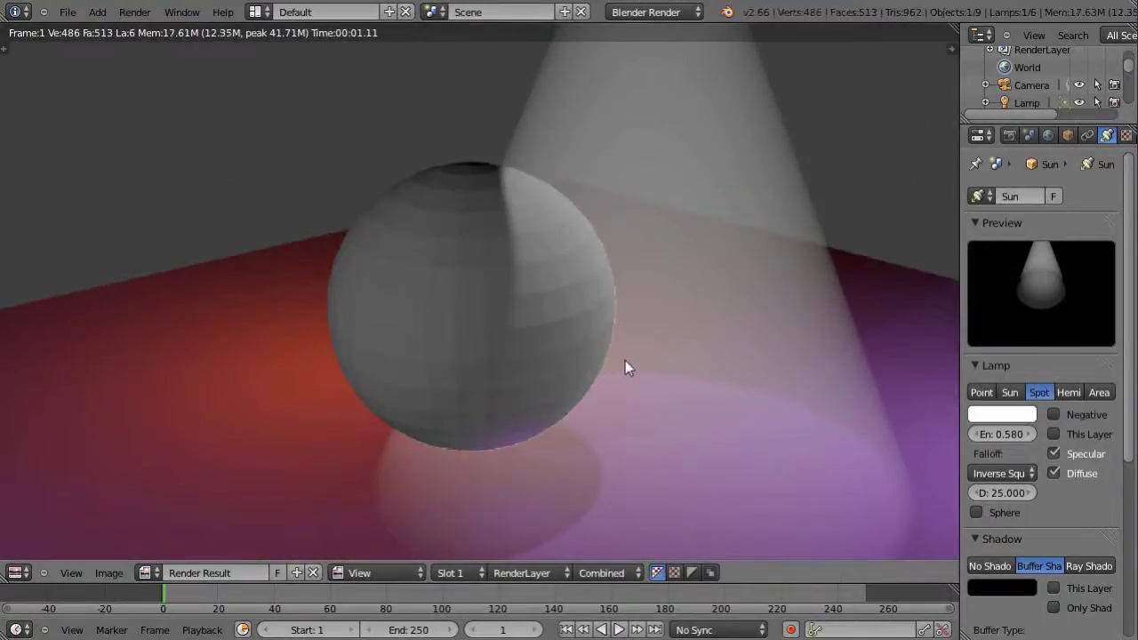
pyautogui.press('Escape')
pyautogui.scroll(-8, 1037, 404)
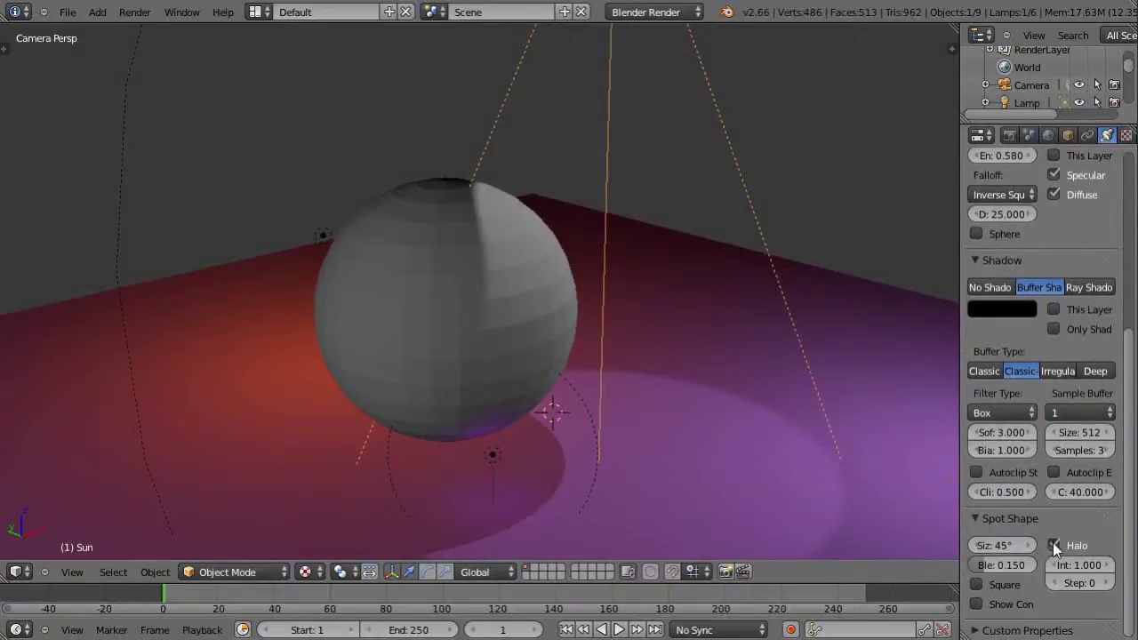
pyautogui.click(1054, 544)
pyautogui.press('F12')
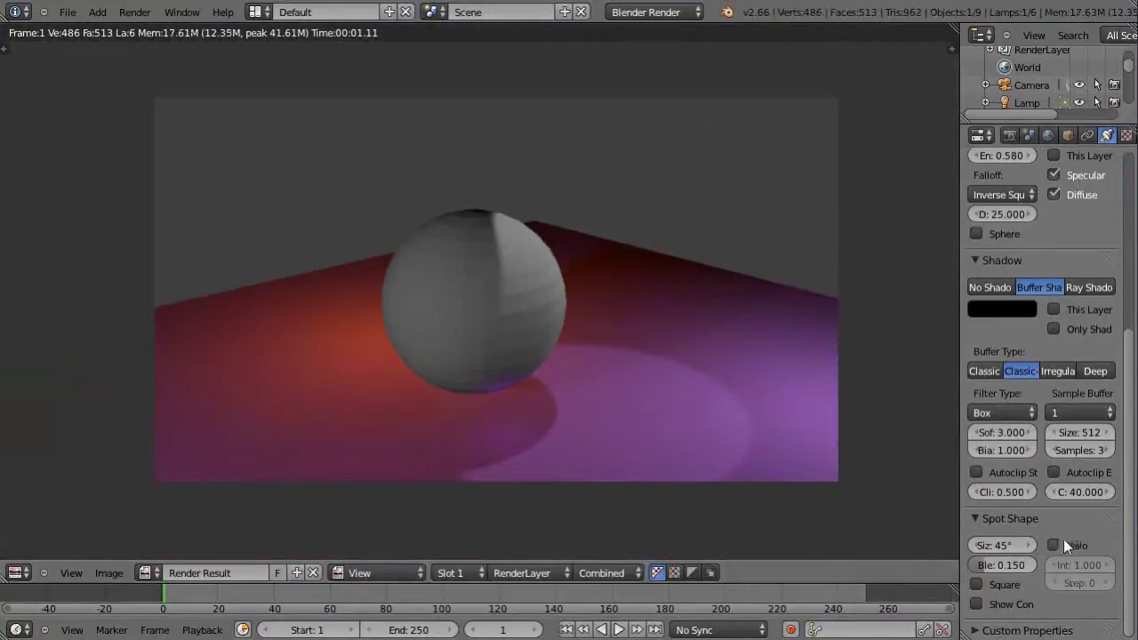
pyautogui.click(1054, 544)
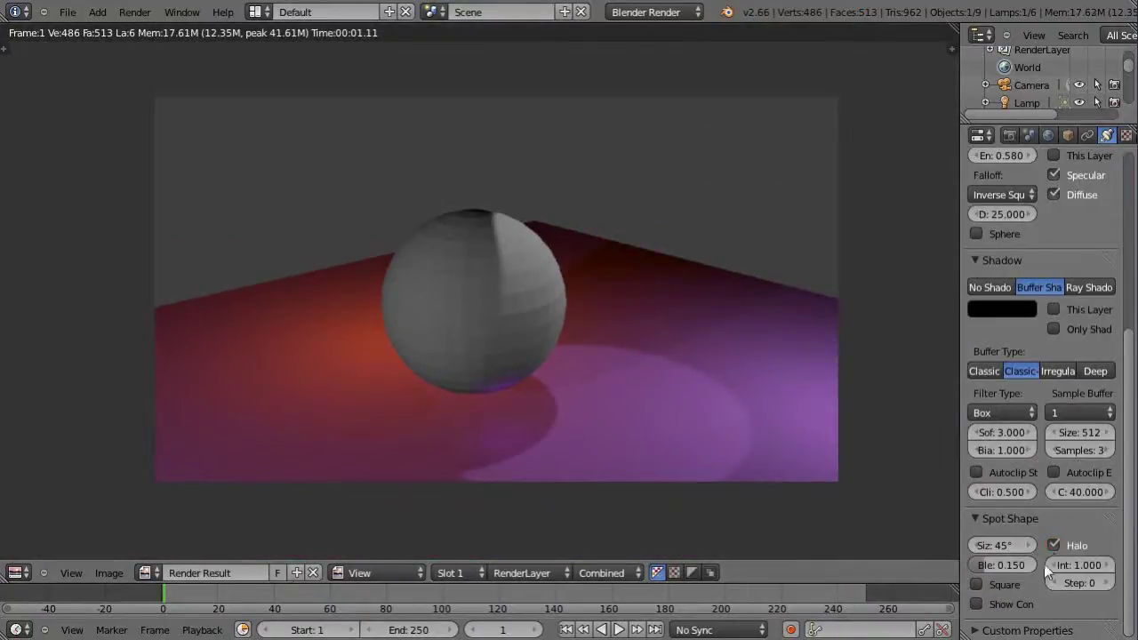
pyautogui.press('F12')
pyautogui.scroll(-2, 643, 412)
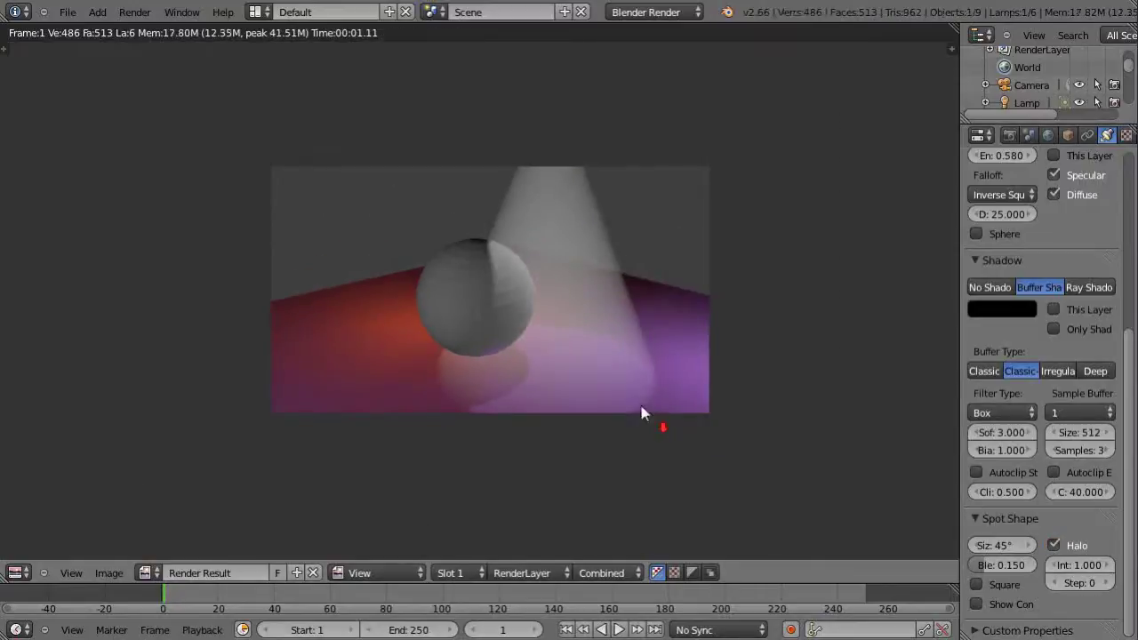
pyautogui.scroll(3, 643, 412)
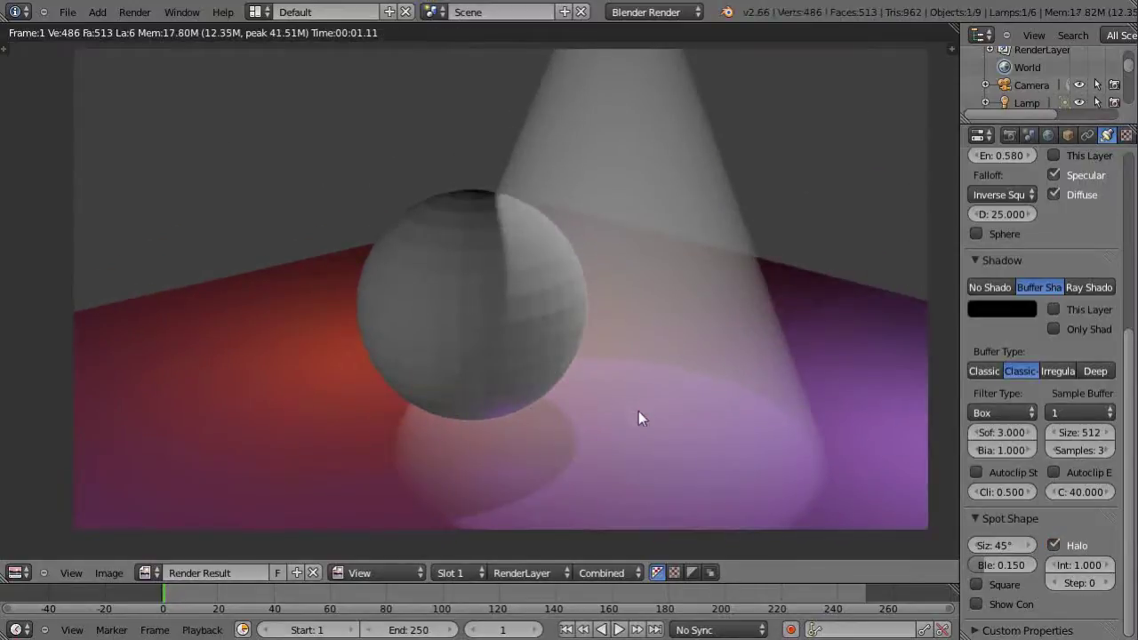
pyautogui.press('Escape')
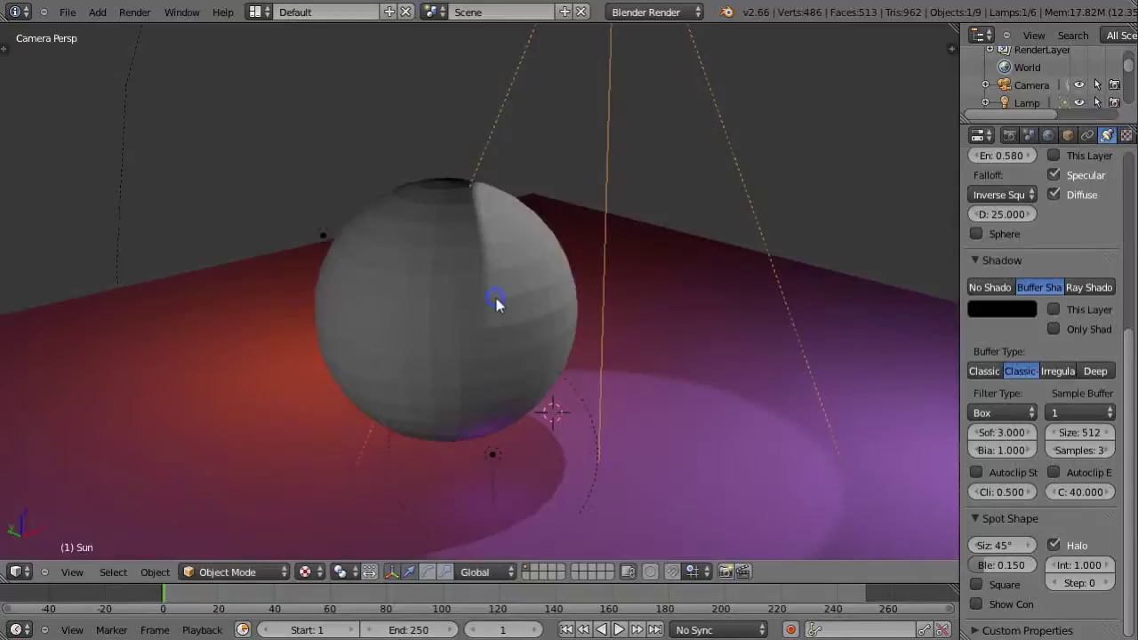
# Select the sphere and set its material's diffuse colour to pale green-cyan.
pyautogui.rightClick(496, 304)
pyautogui.scroll(5, 1091, 178)
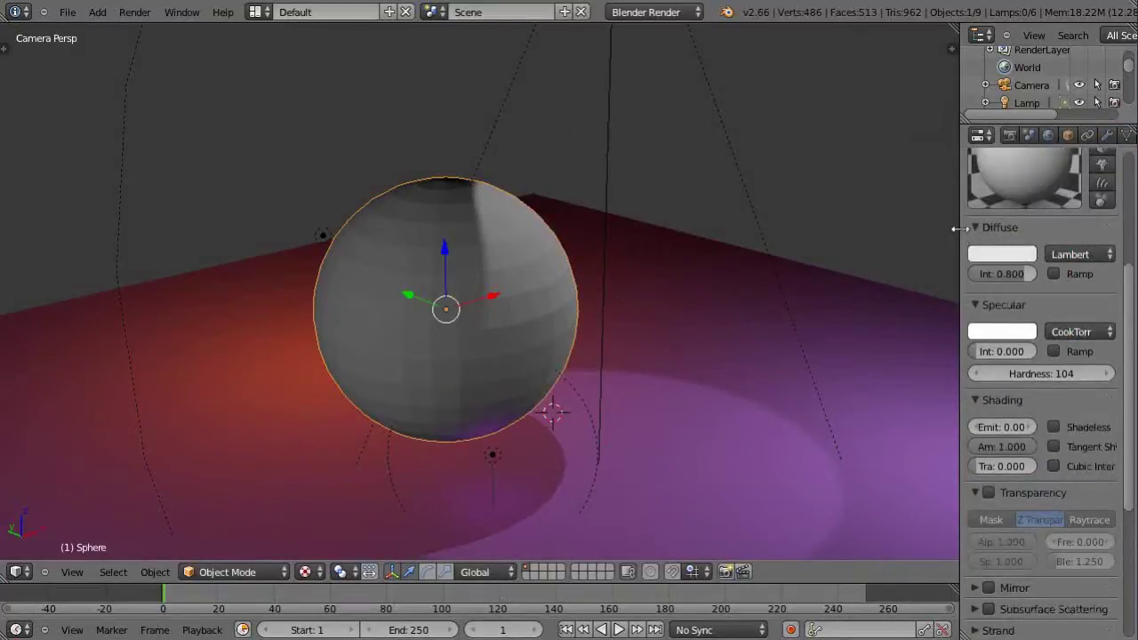
pyautogui.moveTo(960, 229); pyautogui.dragTo(953, 229)
pyautogui.click(998, 255)
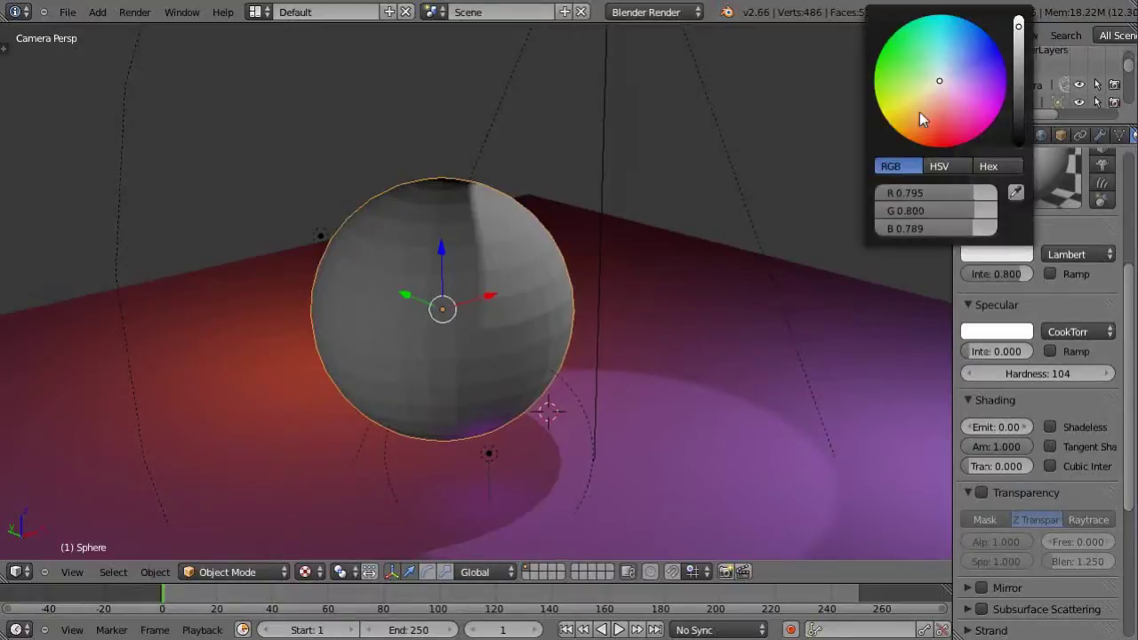
pyautogui.click(920, 53)
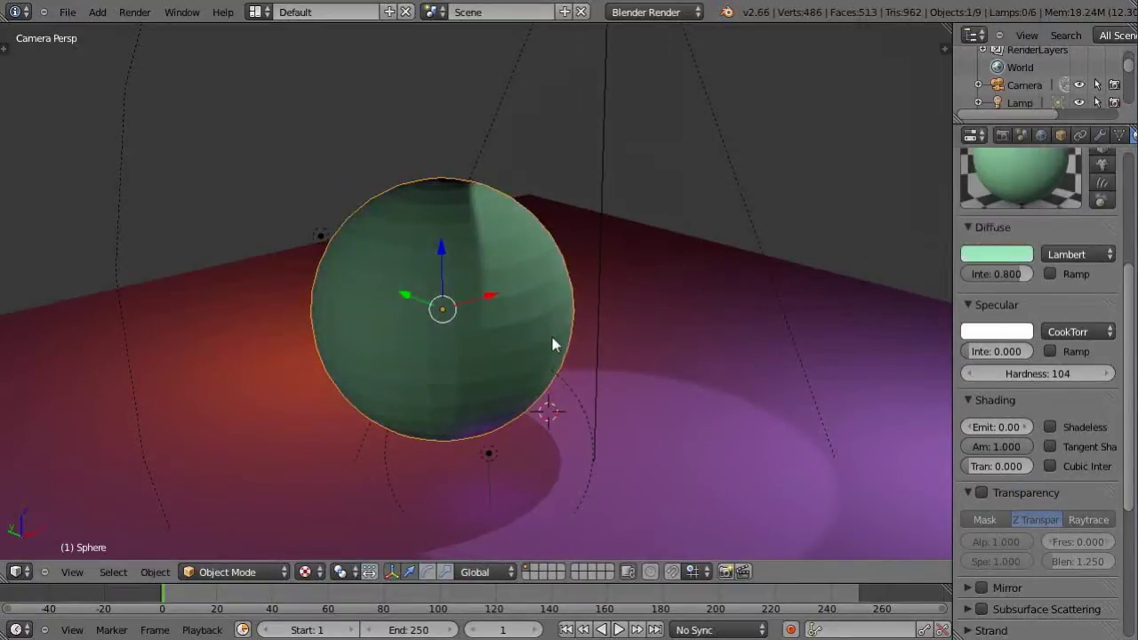
# Render a test image of the green sphere, then return to the 3D view.
pyautogui.press('F12')
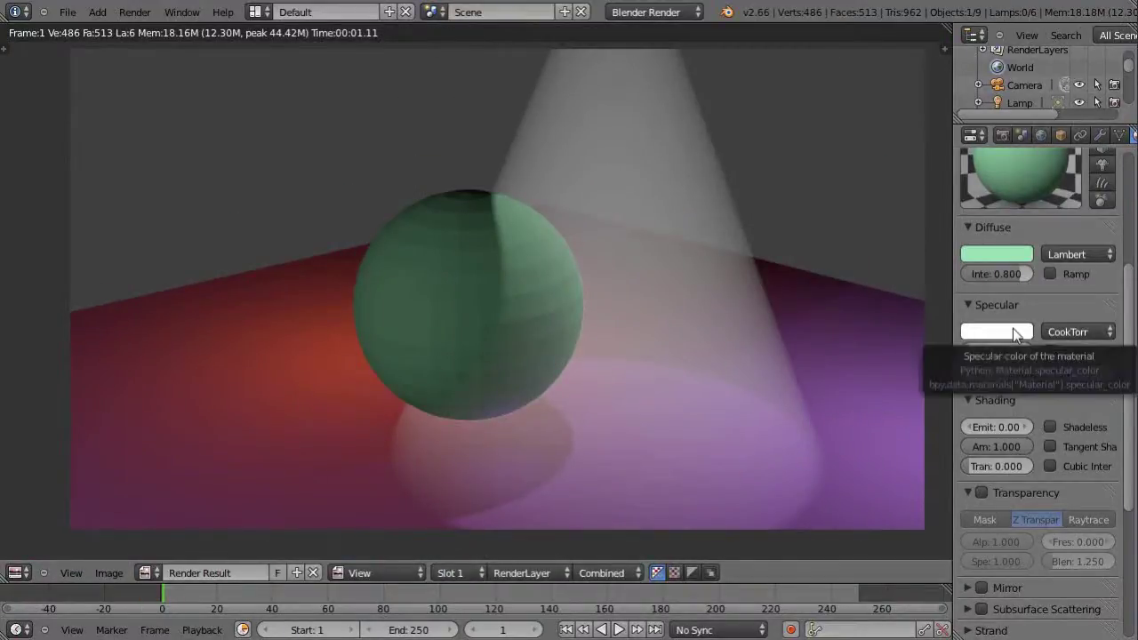
pyautogui.scroll(-3, 644, 279)
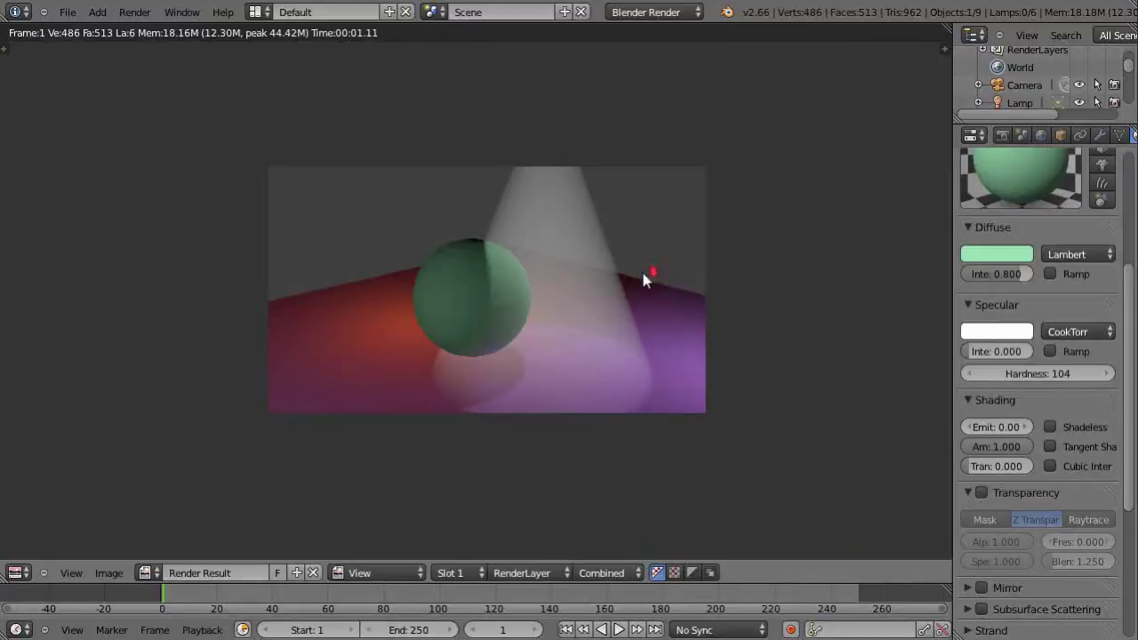
pyautogui.press('Escape')
pyautogui.scroll(-4, 566, 165)
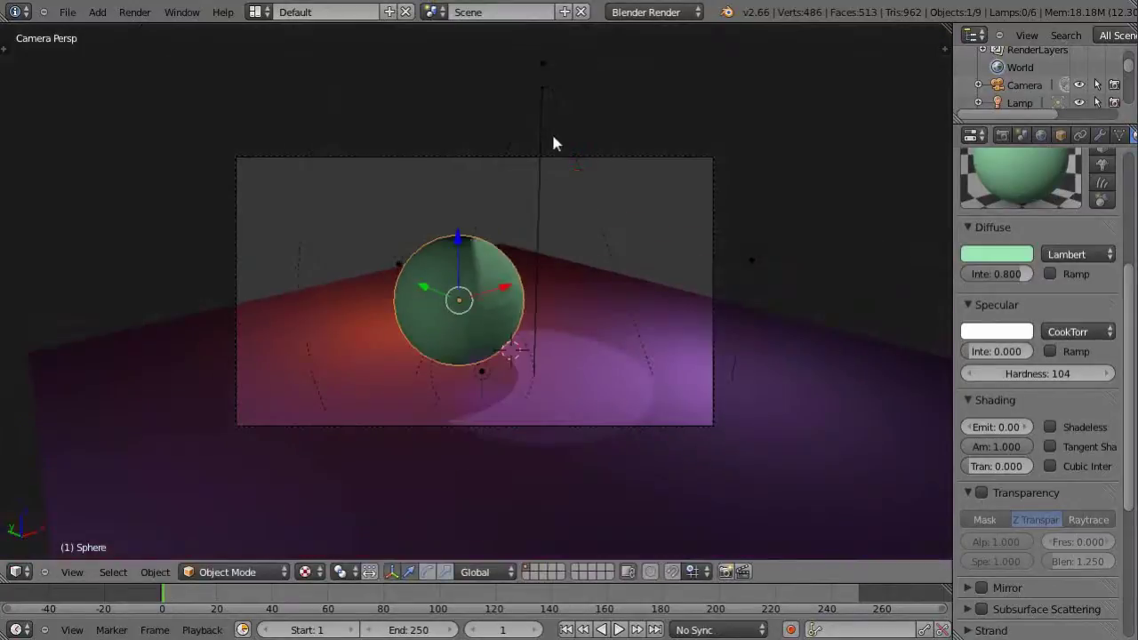
# Select the spotlight above the sphere and tint its lamp colour yellow.
pyautogui.rightClick(543, 78)
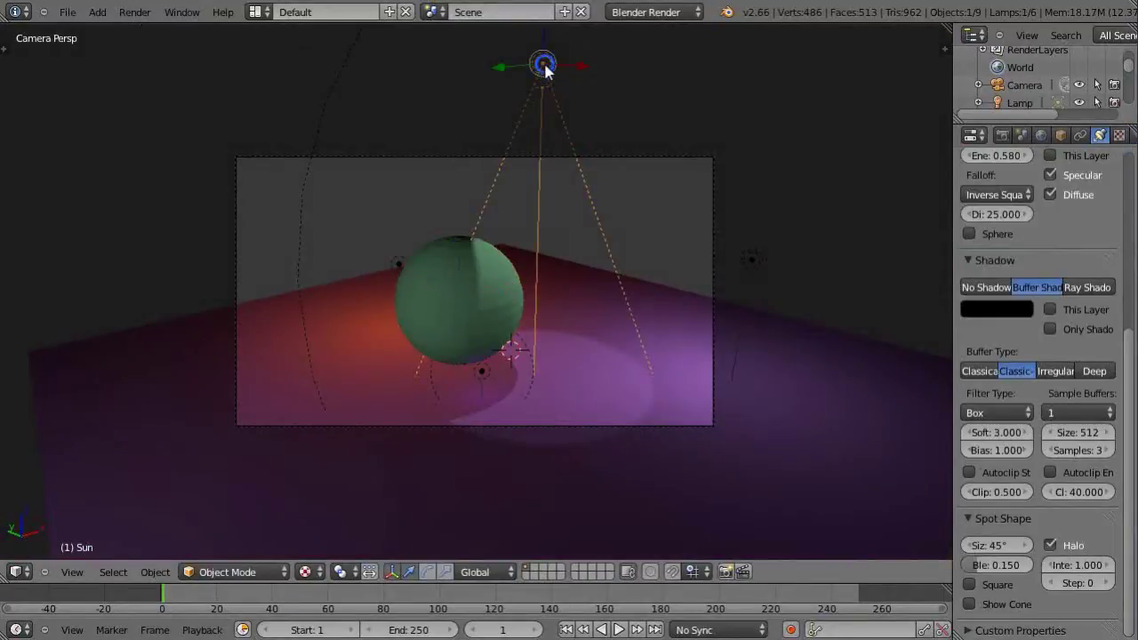
pyautogui.moveTo(952, 338); pyautogui.dragTo(925, 346)
pyautogui.scroll(7, 956, 374)
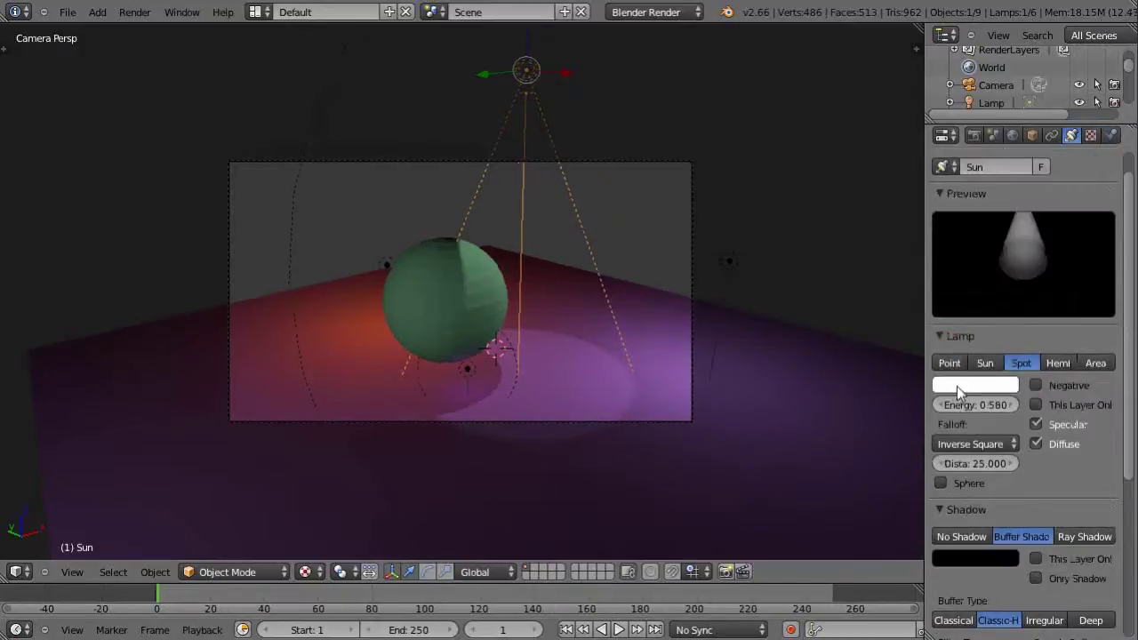
pyautogui.click(956, 386)
pyautogui.moveTo(931, 238); pyautogui.dragTo(886, 245)
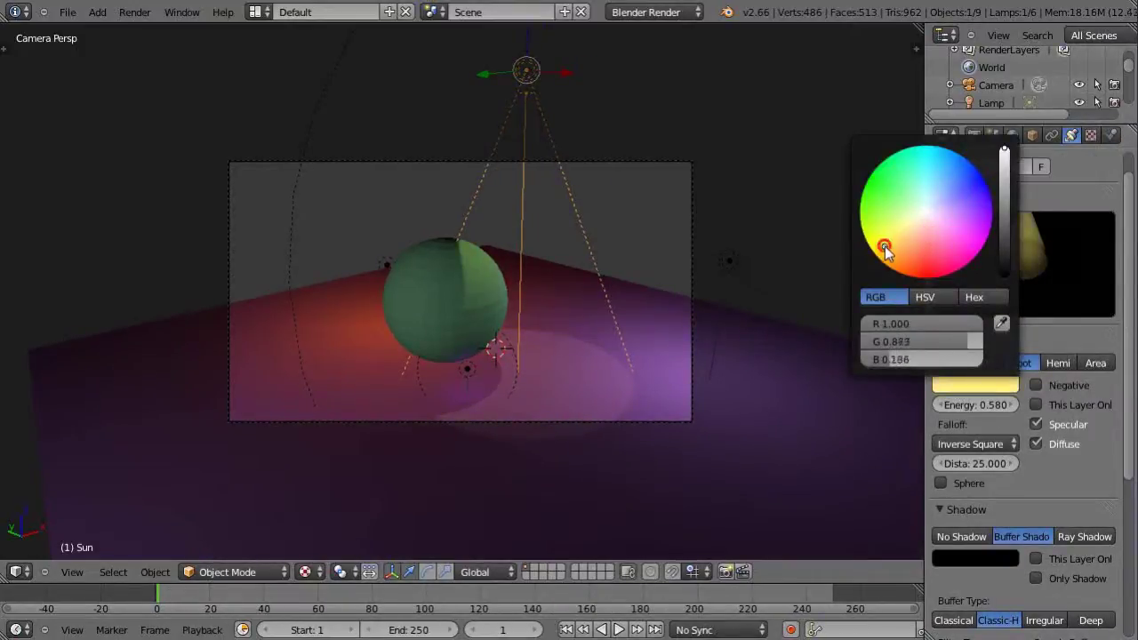
# Render the scene and zoom in on the yellow halo cone over the sphere.
pyautogui.press('F12')
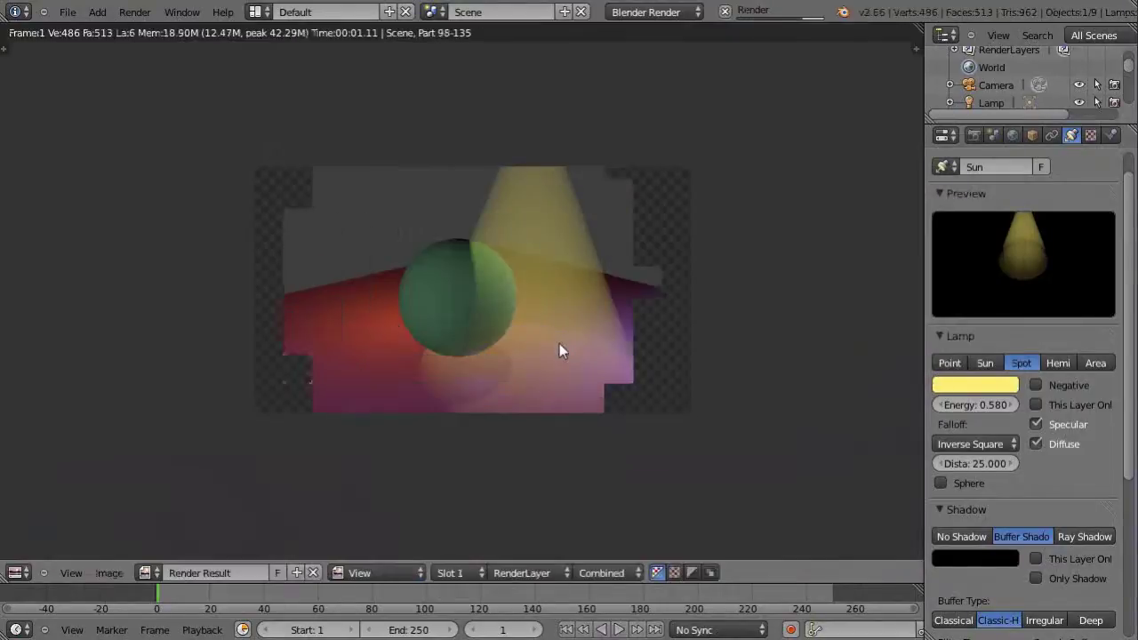
pyautogui.scroll(4, 559, 343)
pyautogui.scroll(-1, 559, 343)
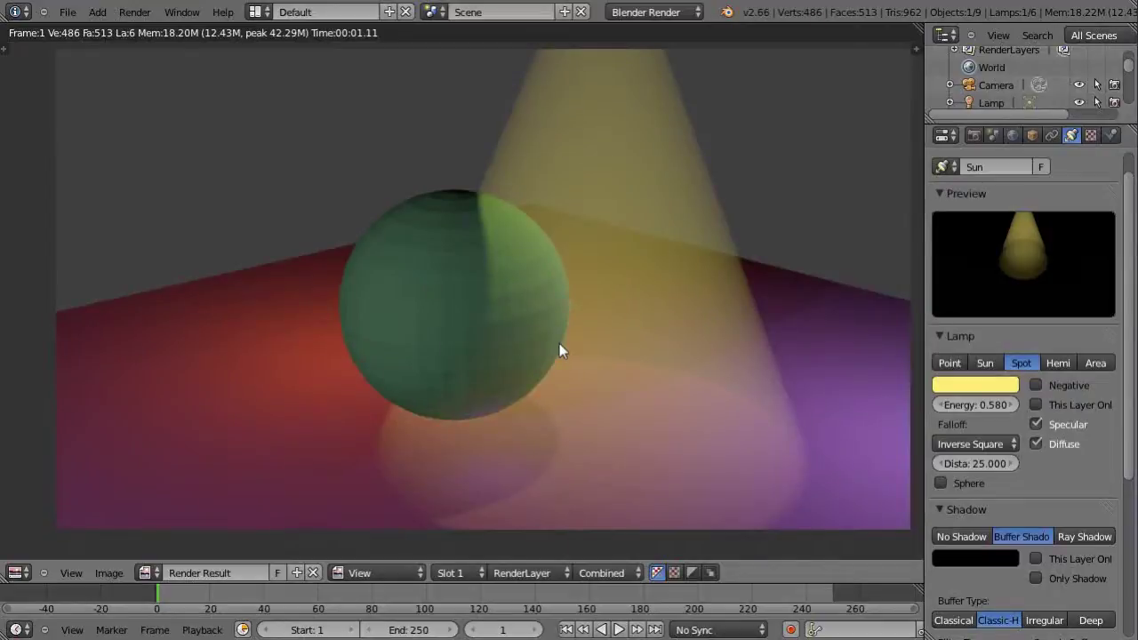
pyautogui.scroll(-1, 803, 459)
pyautogui.scroll(-2, 666, 427)
pyautogui.scroll(3, 660, 436)
pyautogui.scroll(-1, 450, 429)
pyautogui.scroll(1, 744, 463)
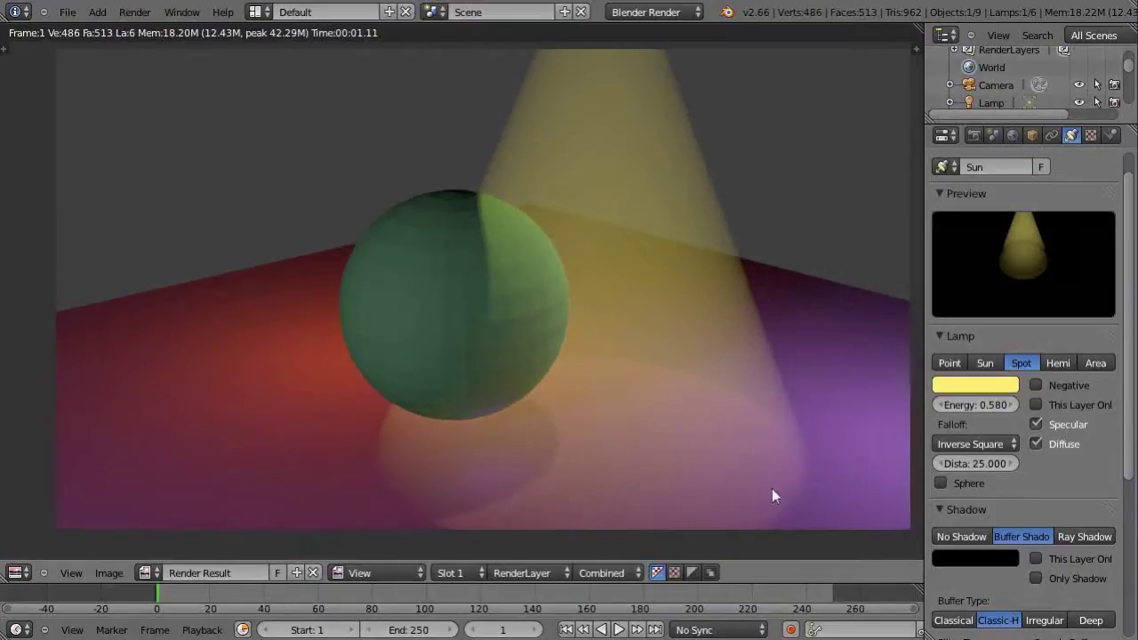